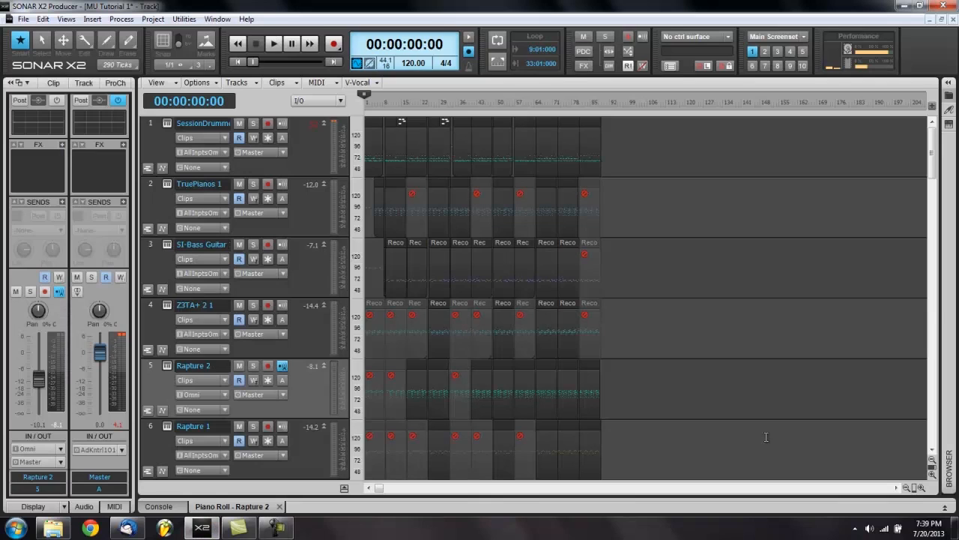
Split the SessionDrummer instrument track into separate MIDI and audio tracks
{"action": "key", "text": "ctrl+Right"}
{"action": "key", "text": "ctrl+Right"}
{"action": "key", "text": "ctrl+Right"}
{"action": "key", "text": "ctrl+Right"}
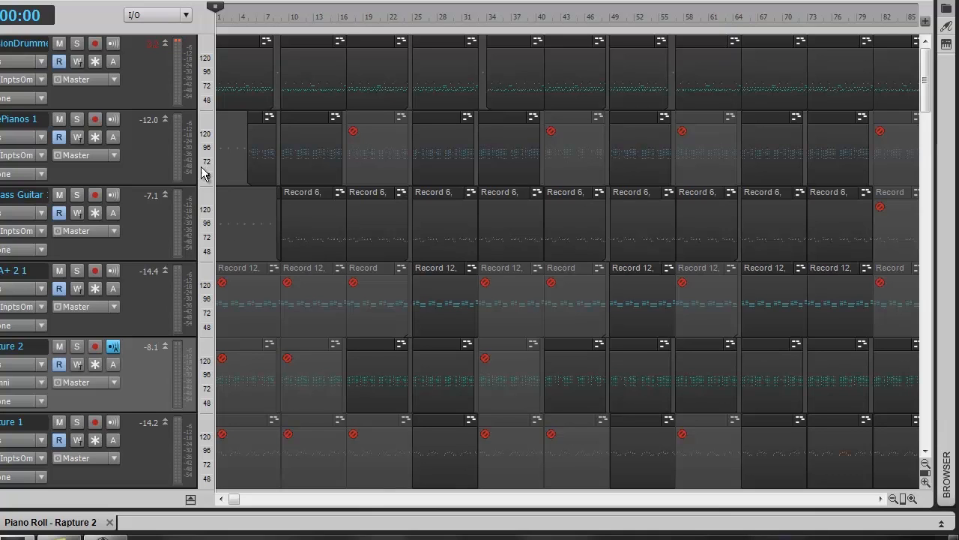
{"action": "left_click", "coordinate": [148, 97]}
{"action": "right_click", "coordinate": [148, 95]}
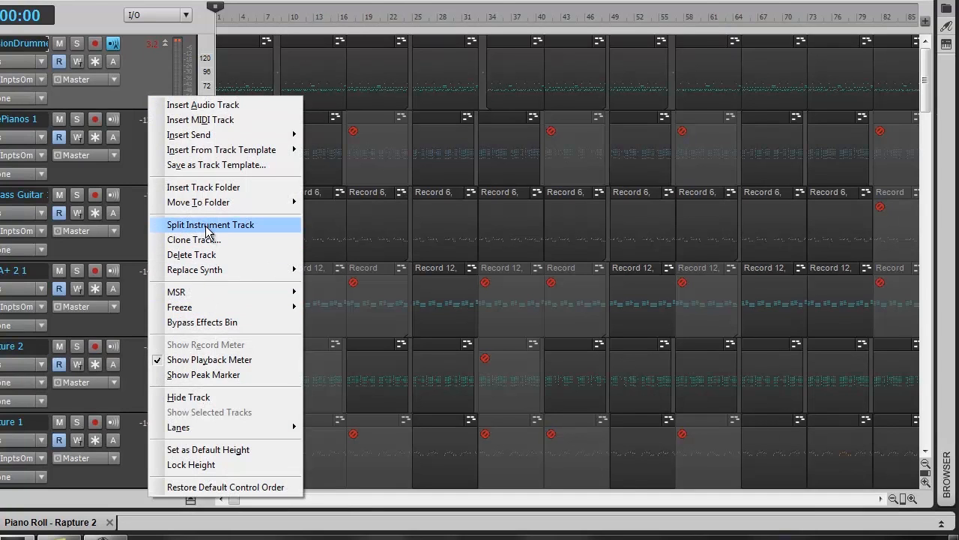
{"action": "left_click", "coordinate": [144, 68]}
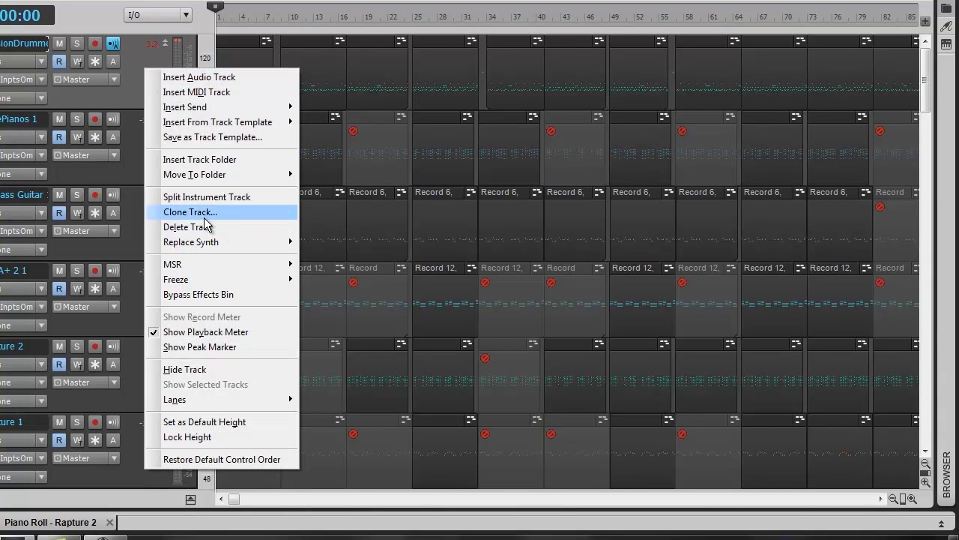
{"action": "left_click", "coordinate": [209, 198]}
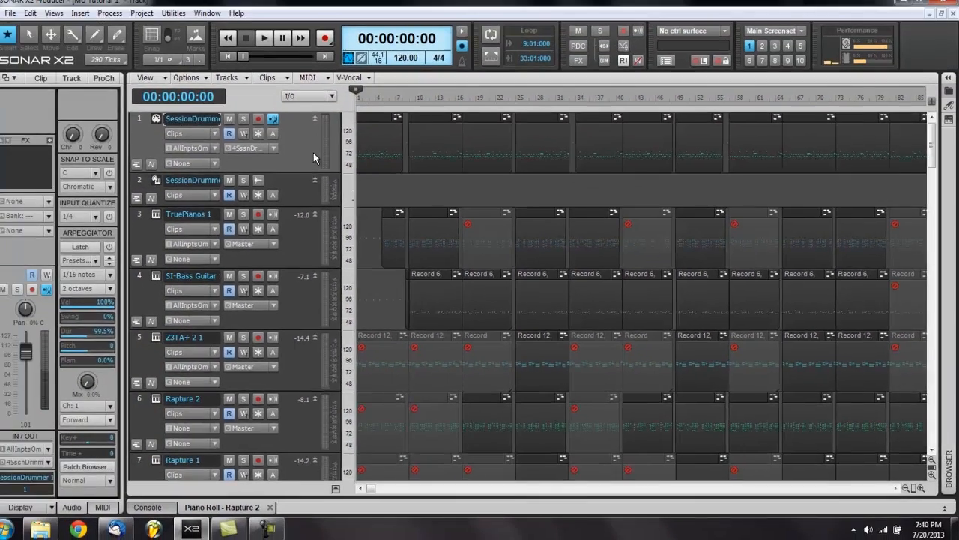
Look through the track list and inspect the SessionDrummer MIDI track against the TruePianos instrument track
{"action": "scroll", "coordinate": [167, 144], "scroll_direction": "down", "scroll_amount": 2}
{"action": "scroll", "coordinate": [348, 313], "scroll_direction": "down", "scroll_amount": 3}
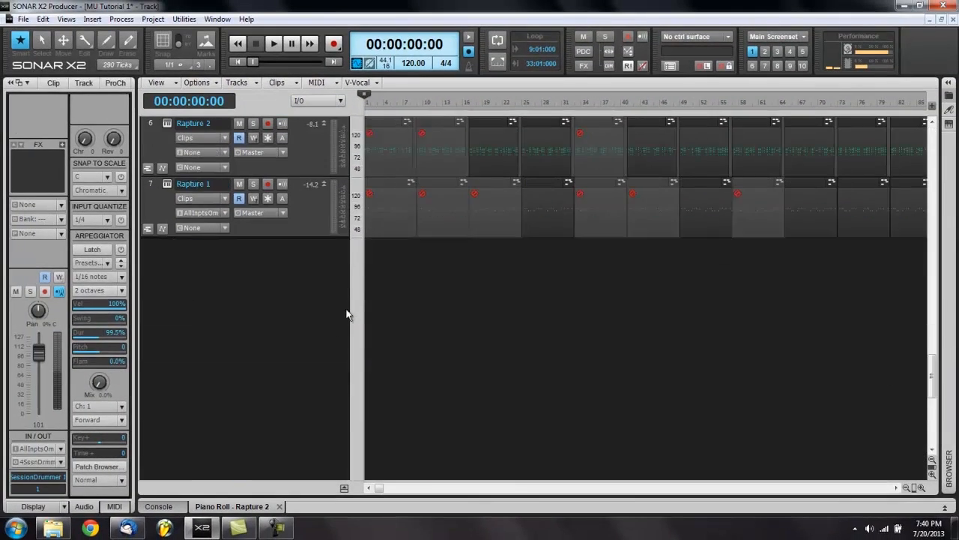
{"action": "scroll", "coordinate": [326, 329], "scroll_direction": "up", "scroll_amount": 5}
{"action": "scroll", "coordinate": [326, 329], "scroll_direction": "down", "scroll_amount": 4}
{"action": "scroll", "coordinate": [326, 334], "scroll_direction": "up", "scroll_amount": 3}
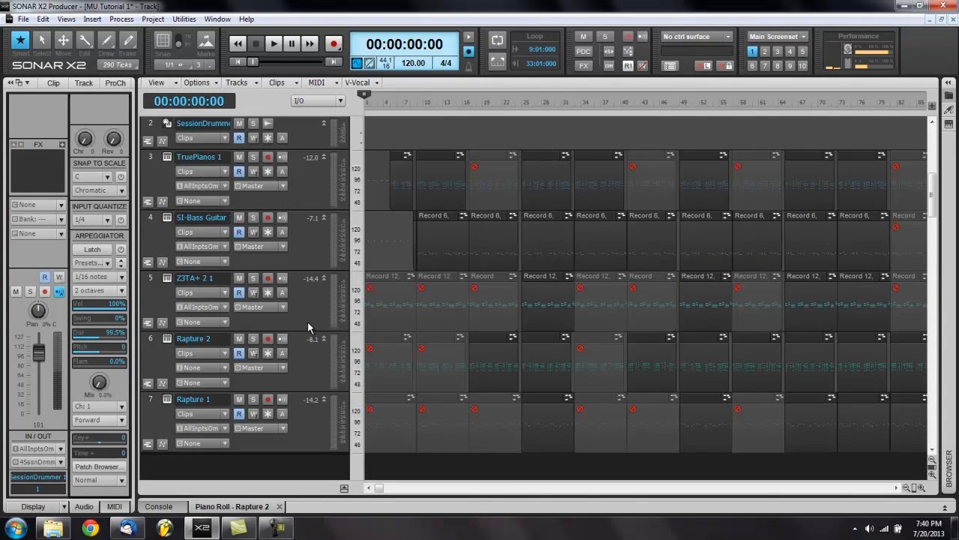
{"action": "left_click", "coordinate": [310, 190]}
{"action": "scroll", "coordinate": [312, 240], "scroll_direction": "up", "scroll_amount": 1}
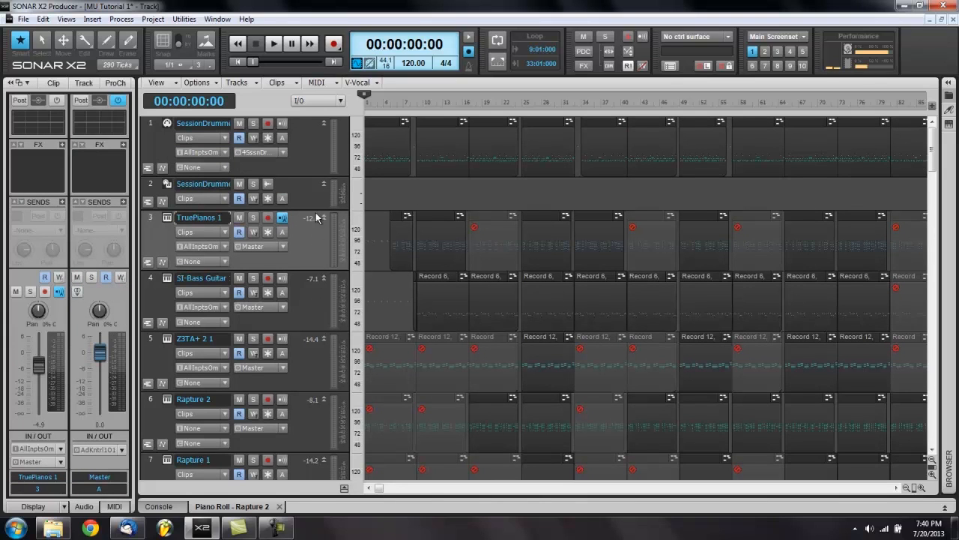
{"action": "left_click", "coordinate": [309, 149]}
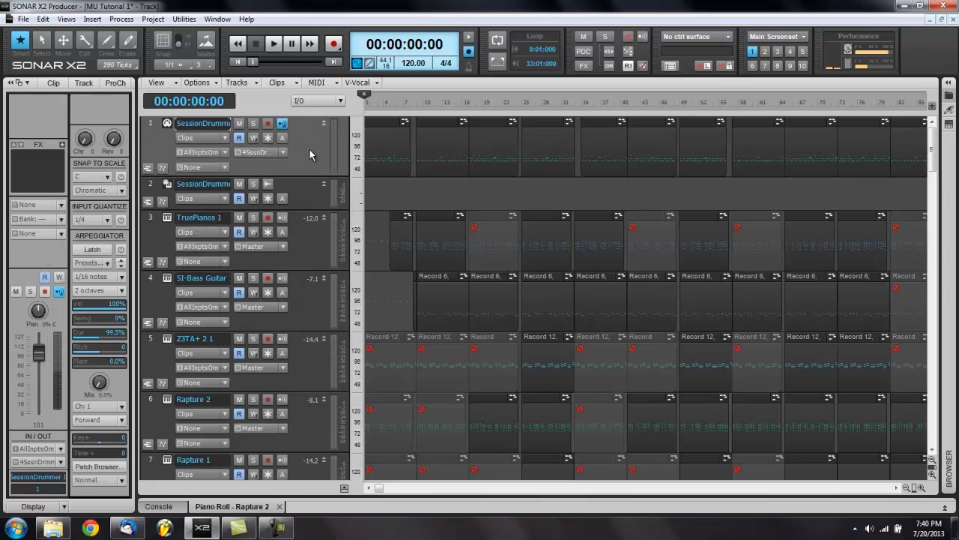
Increase the height of the SessionDrummer audio track to reveal its input and output settings
{"action": "left_click", "coordinate": [306, 193]}
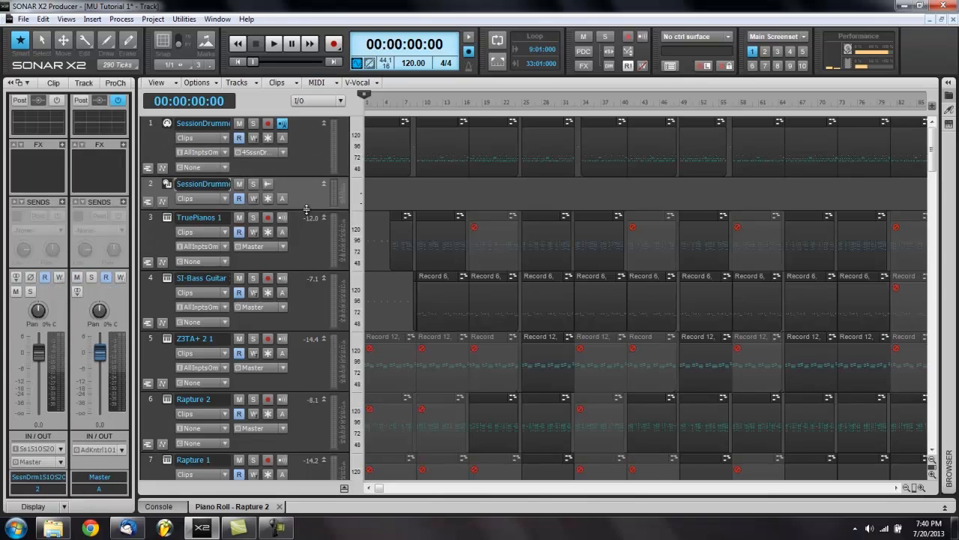
{"action": "left_click_drag", "start_coordinate": [307, 210], "coordinate": [304, 242]}
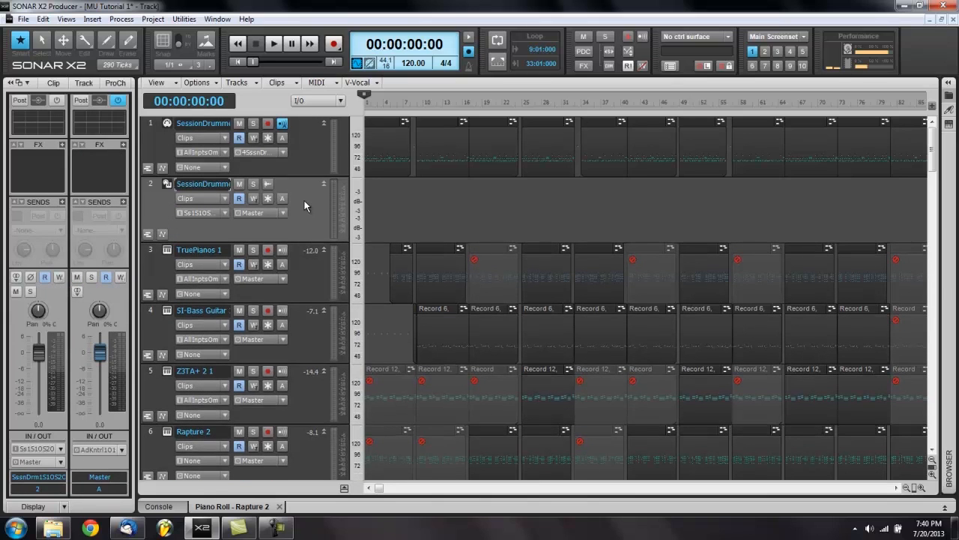
{"action": "right_click", "coordinate": [305, 199]}
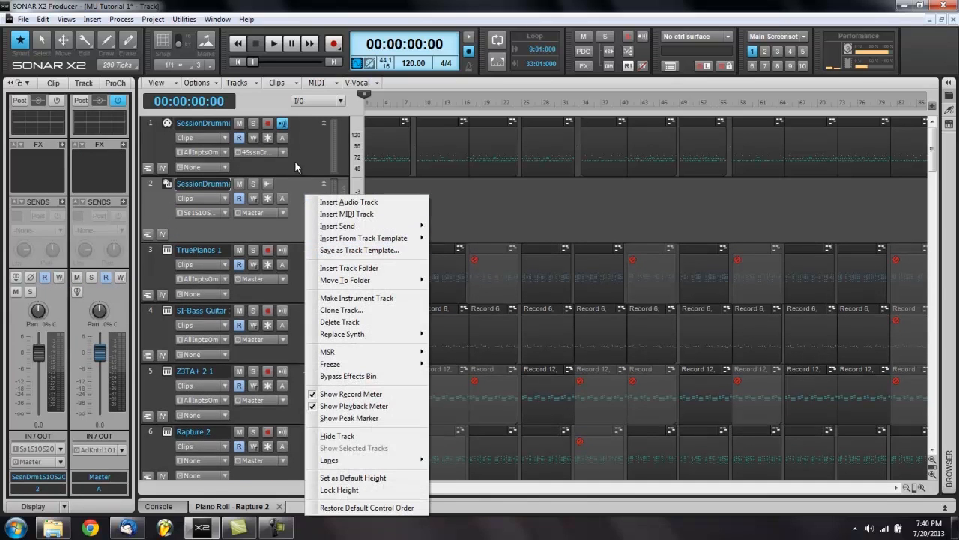
Open the SessionDrummer instrument from its MIDI track and reposition its window so the output selectors are accessible
{"action": "left_click", "coordinate": [215, 125]}
{"action": "left_click", "coordinate": [166, 123]}
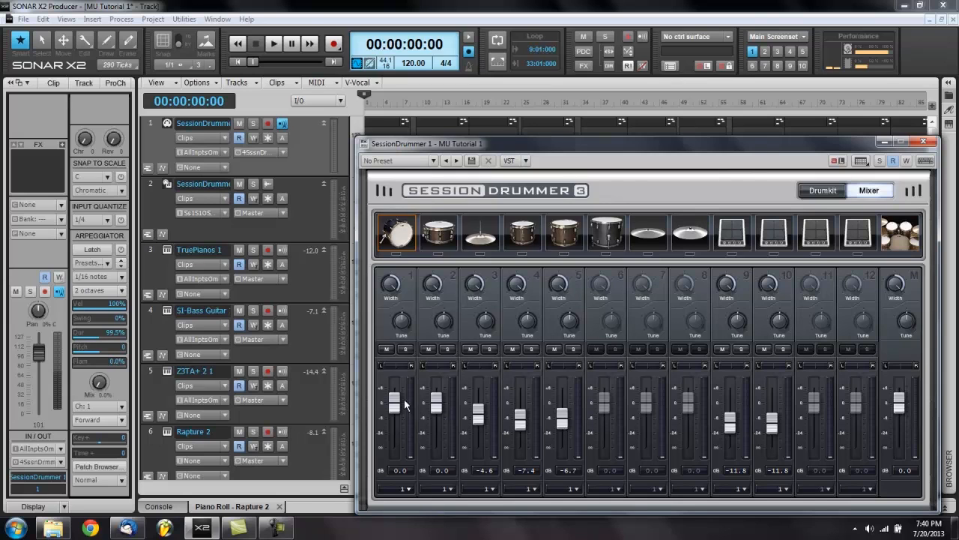
{"action": "mouse_move", "coordinate": [399, 402]}
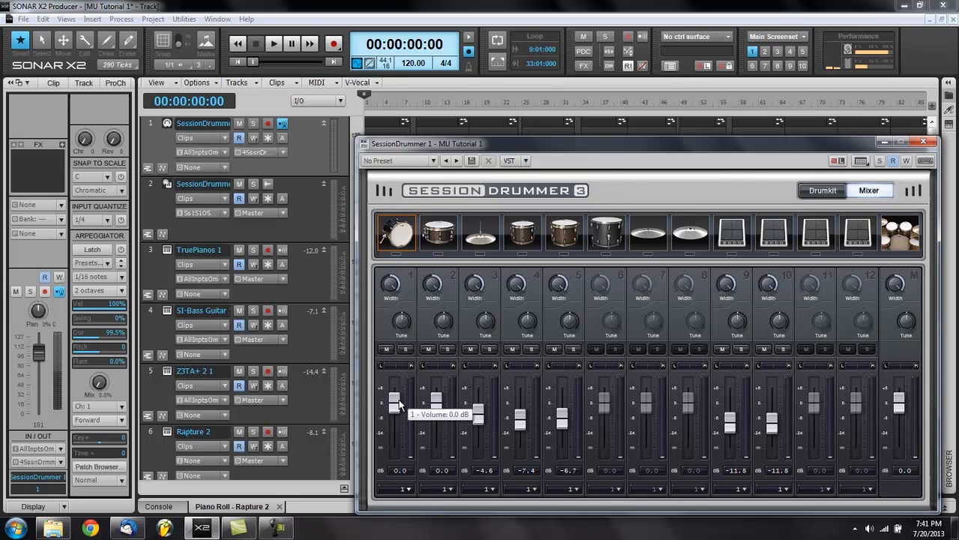
{"action": "left_click_drag", "start_coordinate": [807, 147], "coordinate": [737, 69]}
Route Session Drummer mixer channel 2 to output 2 and channel 3 to output 3
{"action": "left_click", "coordinate": [369, 410]}
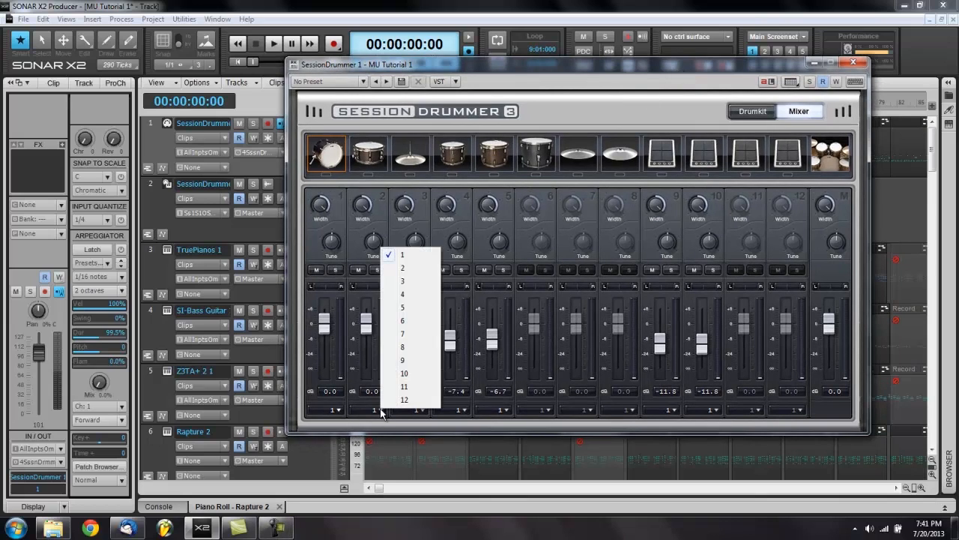
{"action": "left_click", "coordinate": [397, 272]}
{"action": "left_click", "coordinate": [415, 410]}
{"action": "left_click", "coordinate": [459, 296]}
{"action": "left_click", "coordinate": [422, 412]}
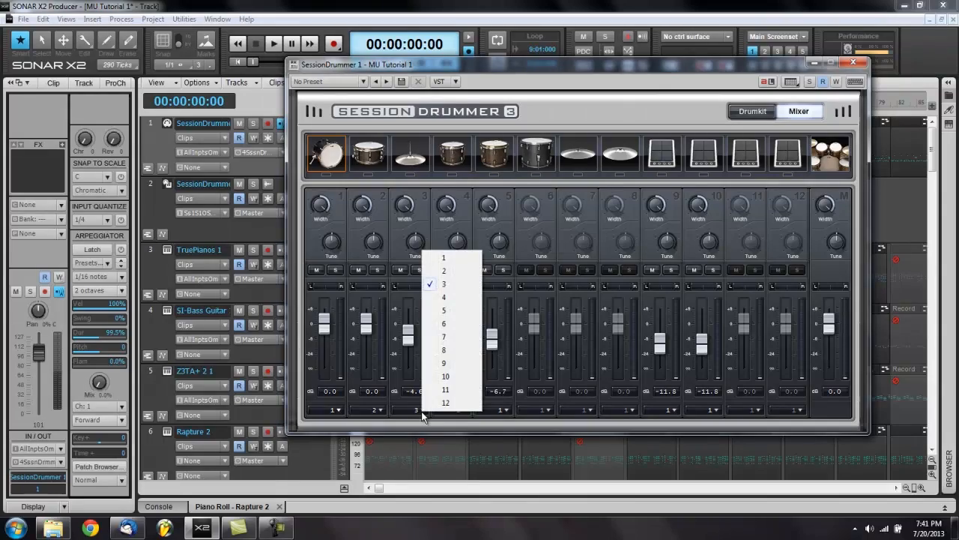
Route Session Drummer mixer channel 4 to output 4 and channel 5 to output 5
{"action": "left_click", "coordinate": [505, 413]}
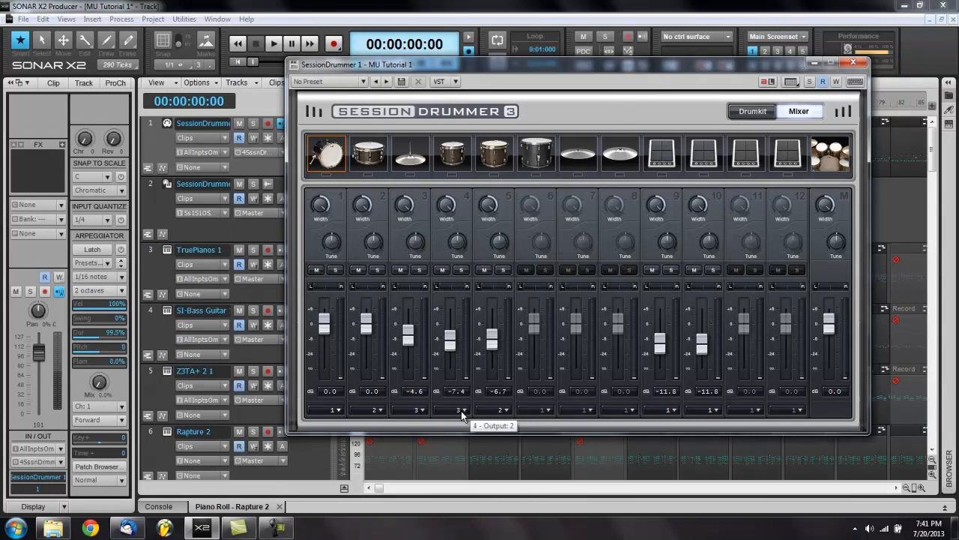
{"action": "left_click", "coordinate": [509, 412]}
{"action": "left_click", "coordinate": [509, 412]}
{"action": "left_click", "coordinate": [503, 409]}
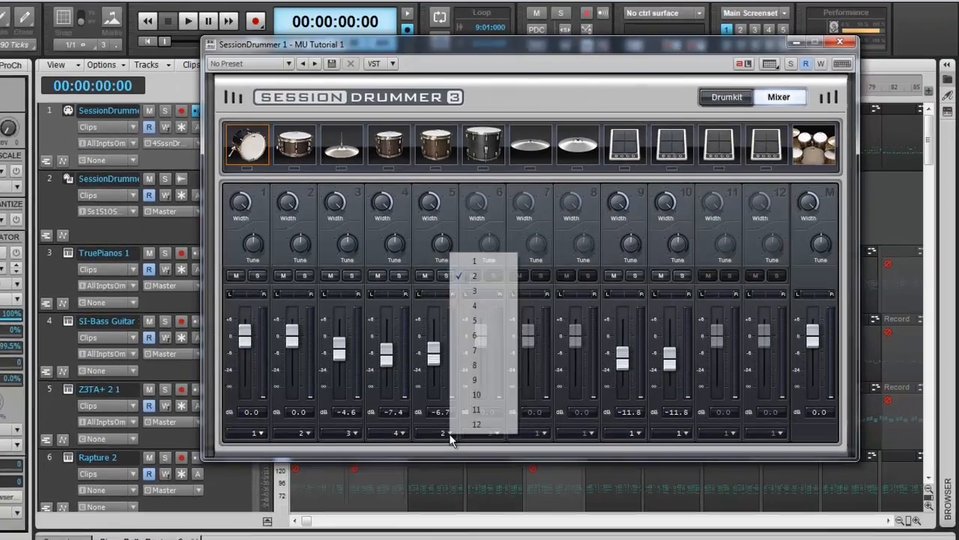
{"action": "left_click", "coordinate": [503, 409]}
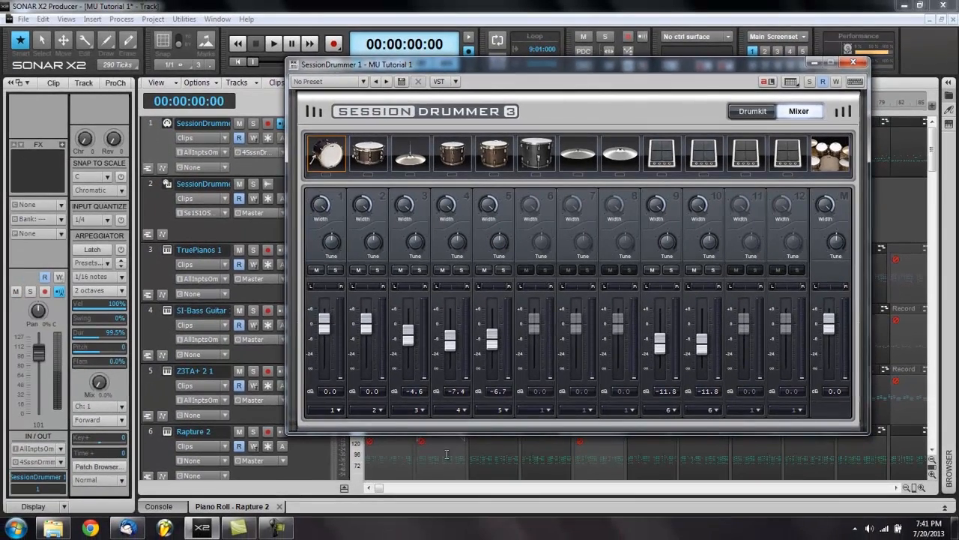
Route Session Drummer mixer channels 9 and 10 to output 6 and close the instrument window
{"action": "left_click", "coordinate": [707, 412]}
{"action": "left_click", "coordinate": [709, 419]}
{"action": "left_click", "coordinate": [851, 64]}
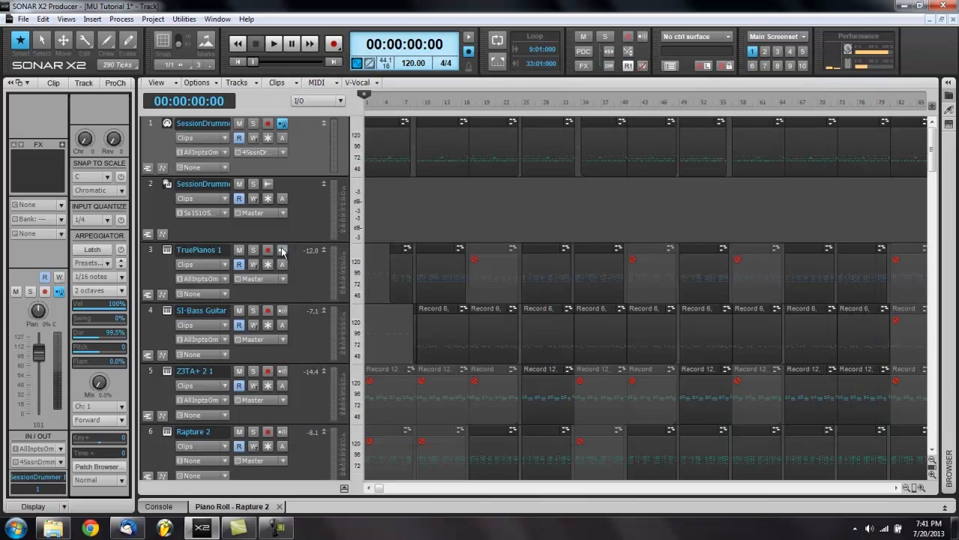
{"action": "left_click", "coordinate": [228, 236]}
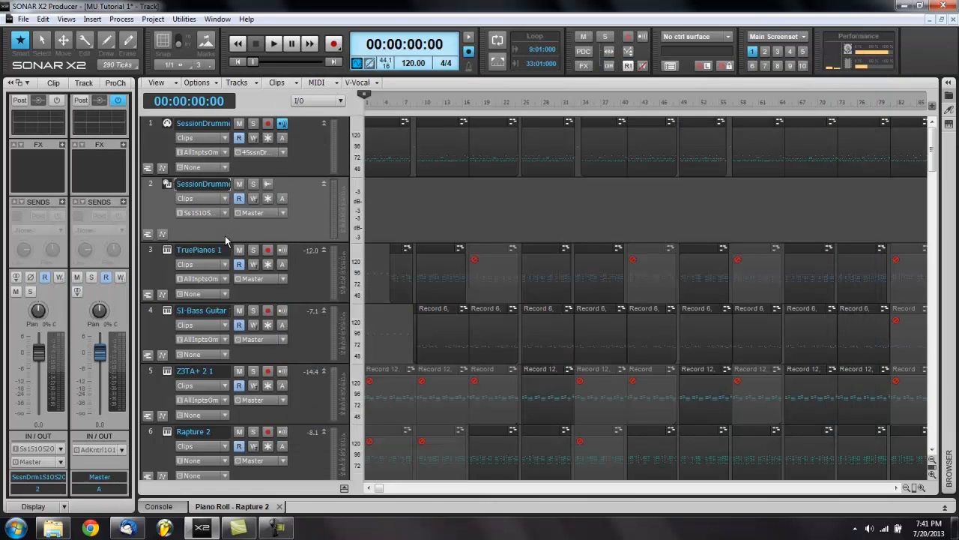
{"action": "right_click", "coordinate": [294, 230]}
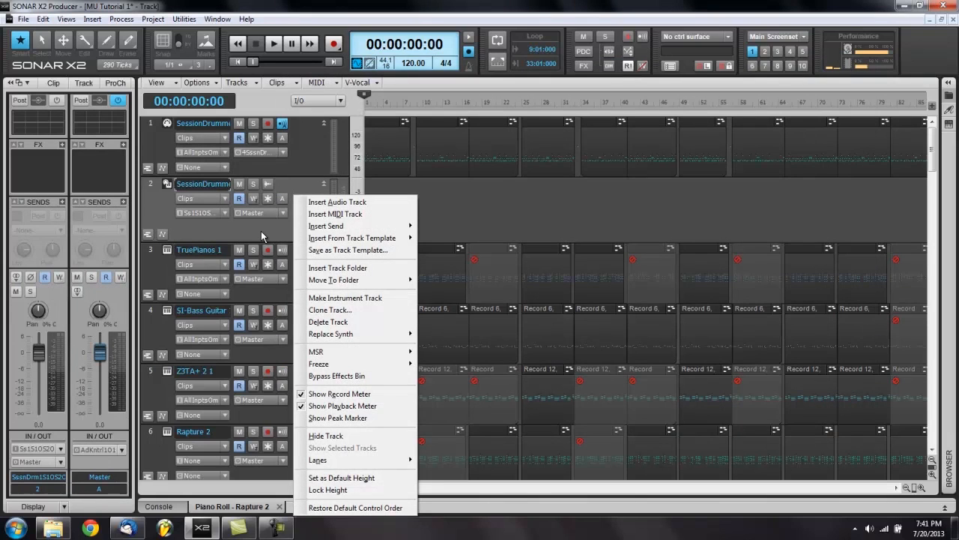
{"action": "left_click", "coordinate": [261, 231]}
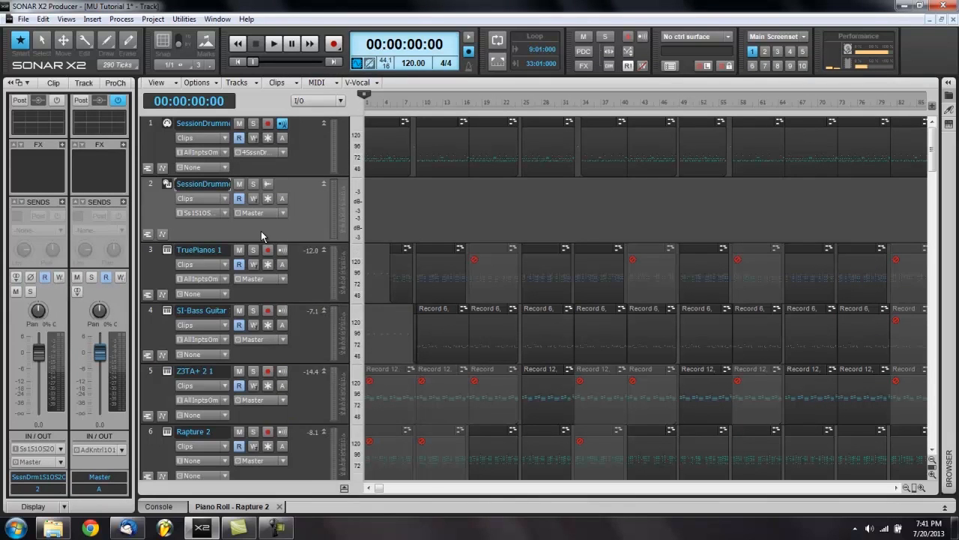
{"action": "right_click", "coordinate": [261, 231]}
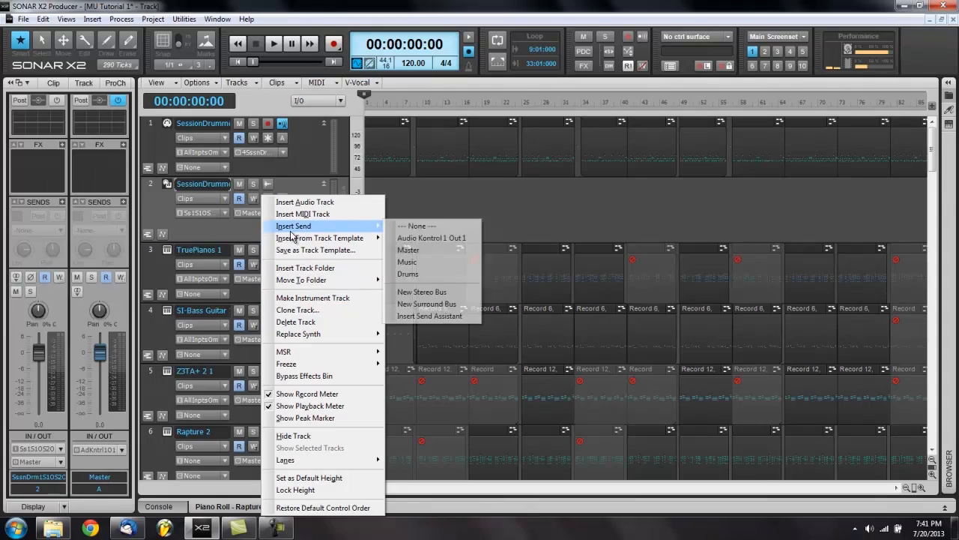
{"action": "left_click", "coordinate": [157, 214]}
{"action": "right_click", "coordinate": [157, 214]}
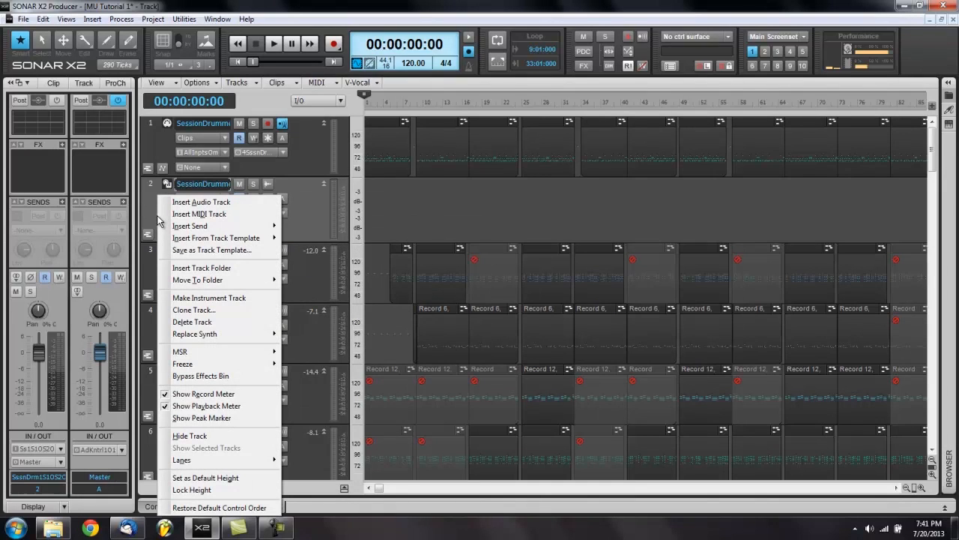
{"action": "left_click", "coordinate": [314, 338]}
Insert six audio tracks and no MIDI tracks at the end of the track list, with Drums as the main destination
{"action": "scroll", "coordinate": [314, 338], "scroll_direction": "down", "scroll_amount": 4}
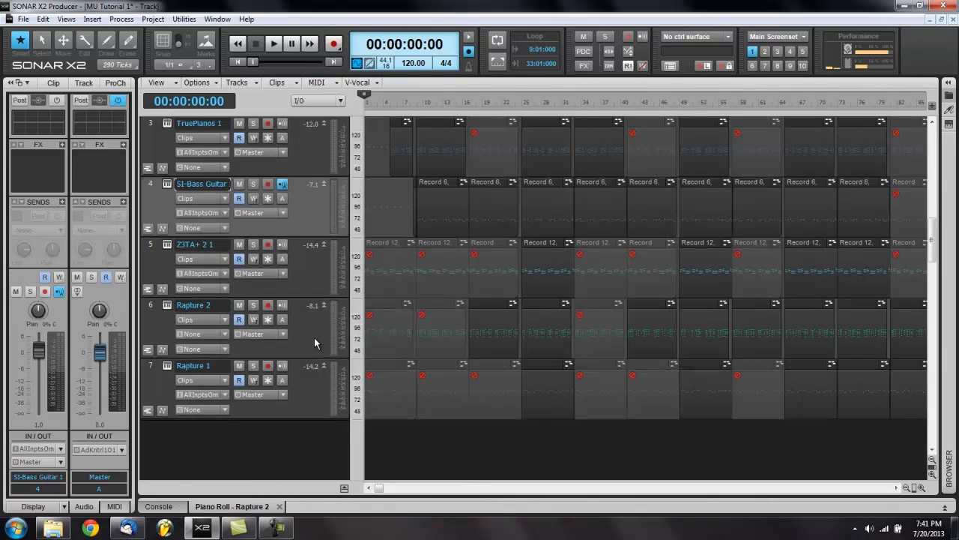
{"action": "right_click", "coordinate": [237, 337]}
{"action": "left_click", "coordinate": [303, 377]}
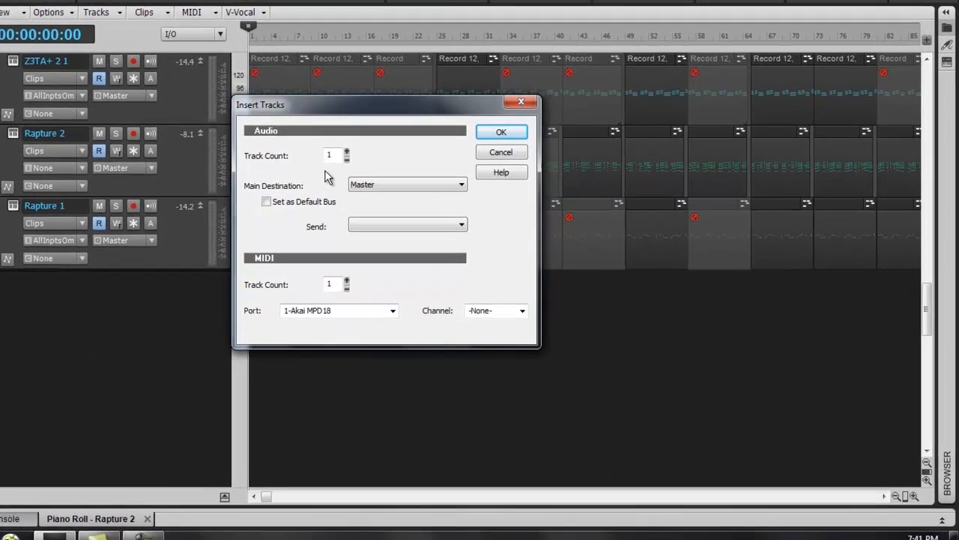
{"action": "double_click", "coordinate": [429, 204]}
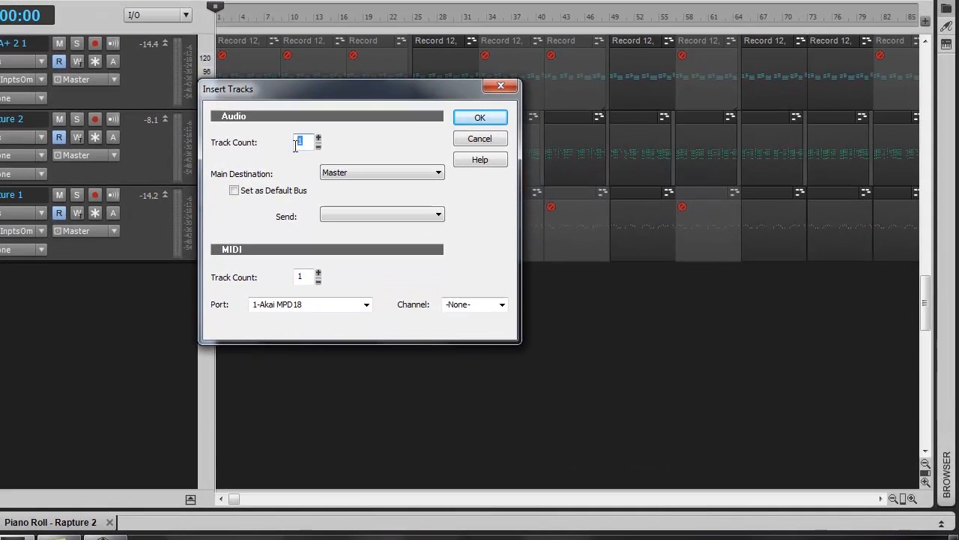
{"action": "type", "text": "6"}
{"action": "left_click", "coordinate": [318, 280]}
{"action": "left_click", "coordinate": [379, 173]}
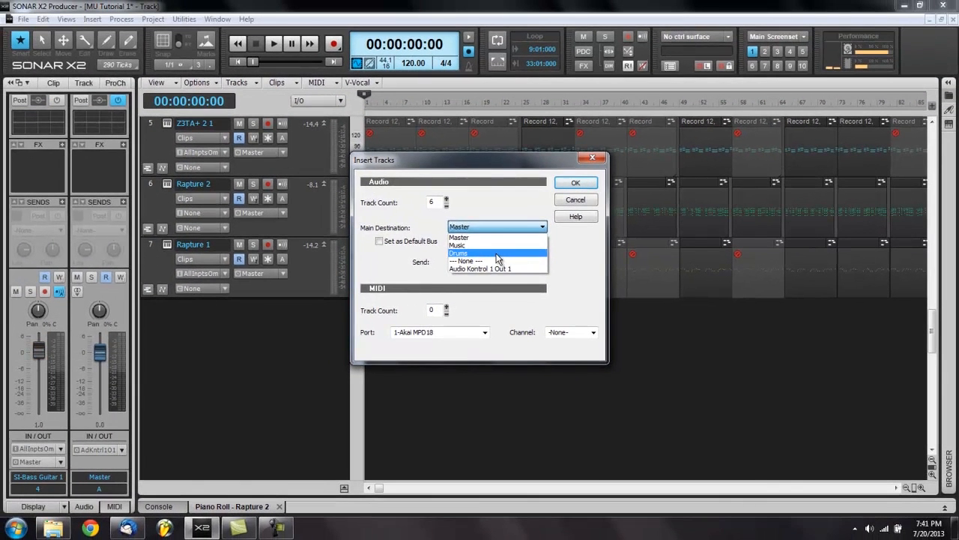
{"action": "left_click", "coordinate": [380, 205]}
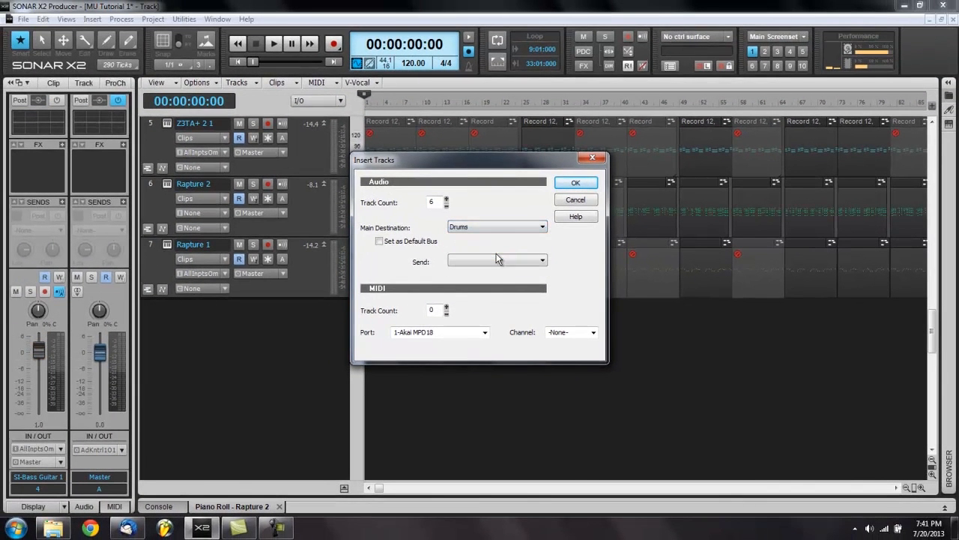
{"action": "left_click", "coordinate": [566, 184]}
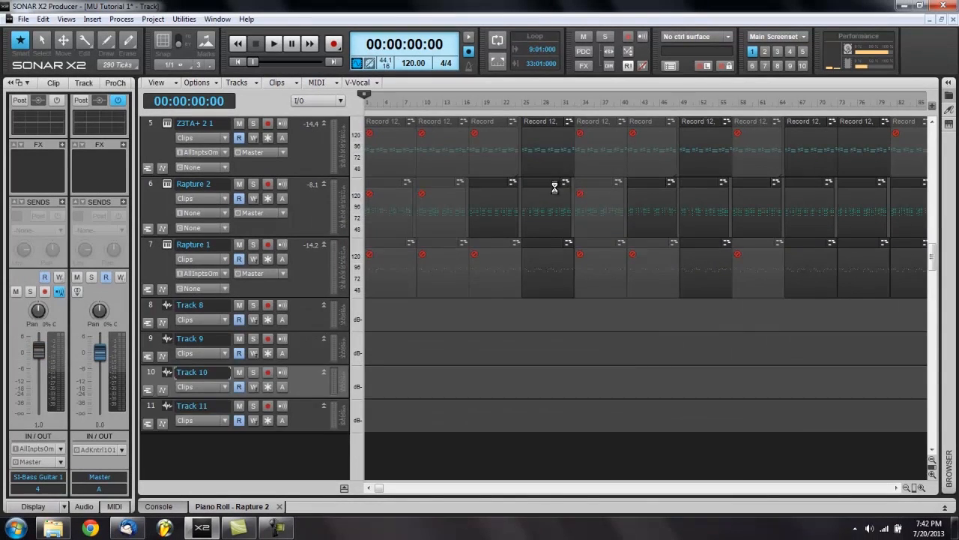
Move the SessionDrummer audio and MIDI tracks below Rapture 1, directly above the new audio tracks, and save the project
{"action": "scroll", "coordinate": [317, 306], "scroll_direction": "up", "scroll_amount": 5}
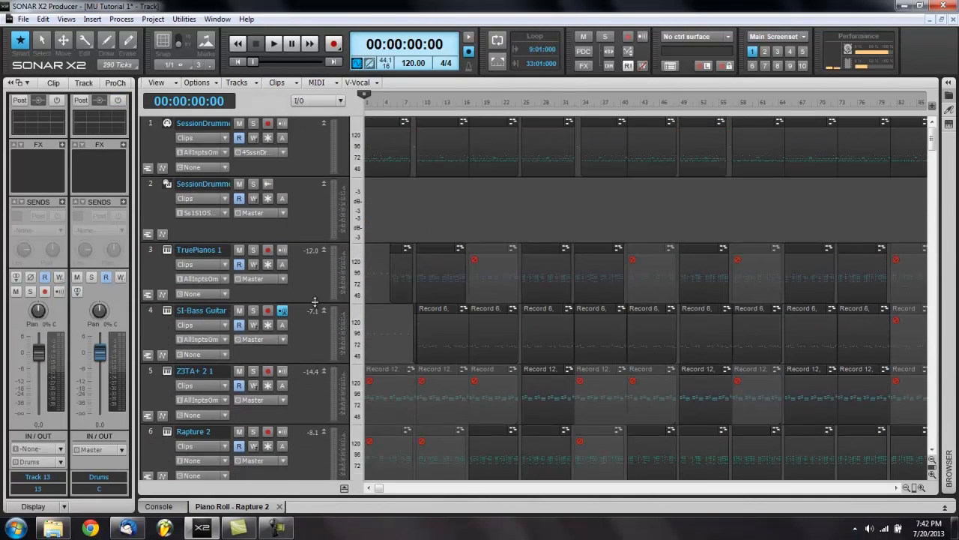
{"action": "key", "text": "f"}
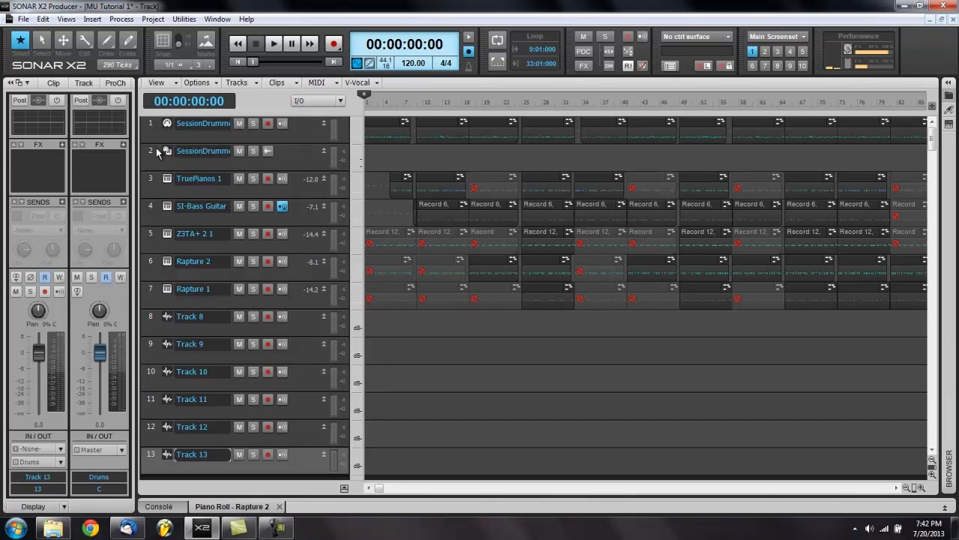
{"action": "left_click_drag", "start_coordinate": [166, 151], "coordinate": [193, 322]}
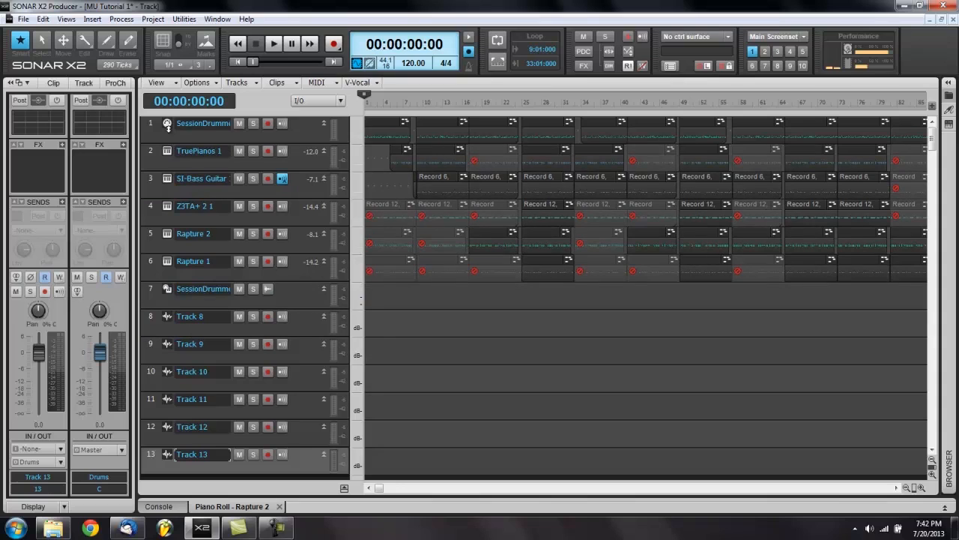
{"action": "left_click_drag", "start_coordinate": [159, 261], "coordinate": [162, 293]}
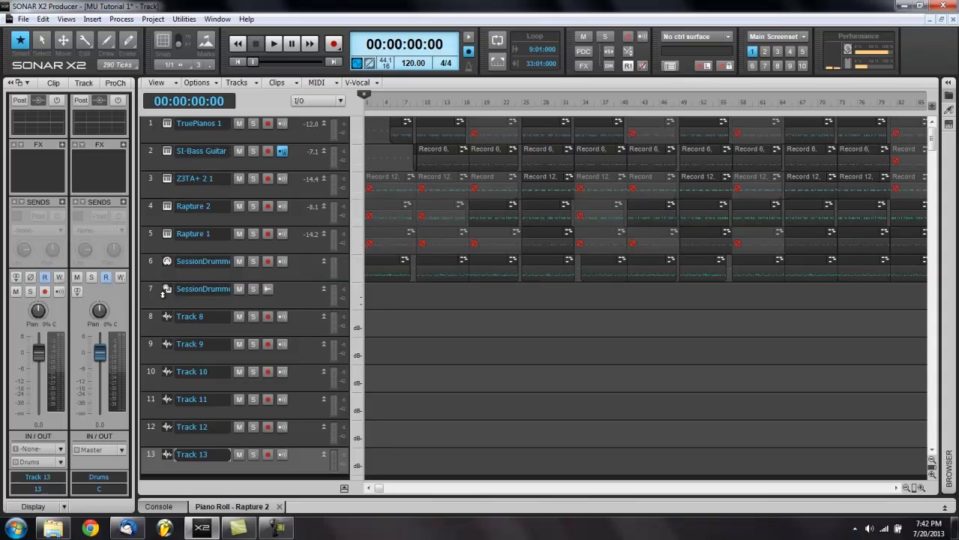
{"action": "key", "text": "ctrl+s"}
Set the input of Track 8 to the SessionDrummer 3 Out/SessionDrummer 4 Out stereo pair
{"action": "left_click", "coordinate": [172, 318]}
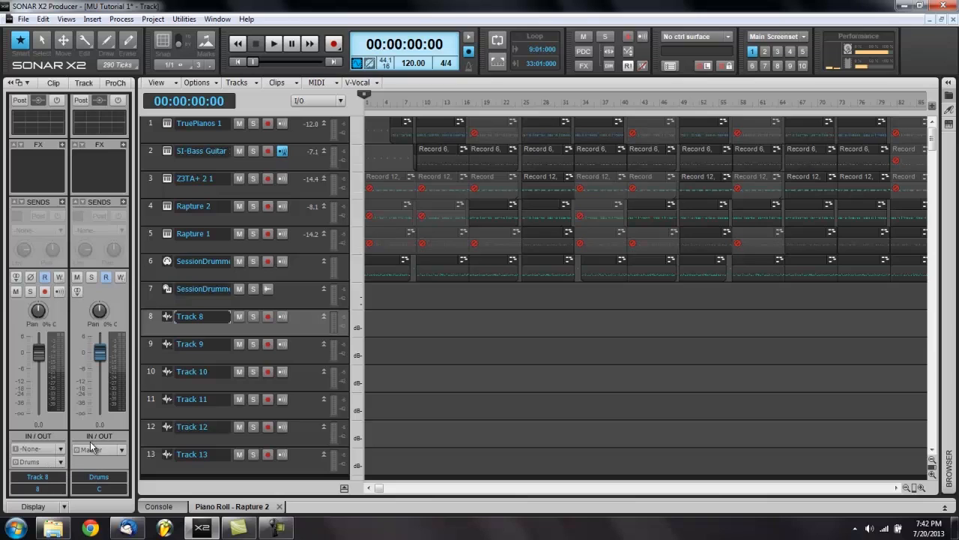
{"action": "left_click", "coordinate": [240, 275]}
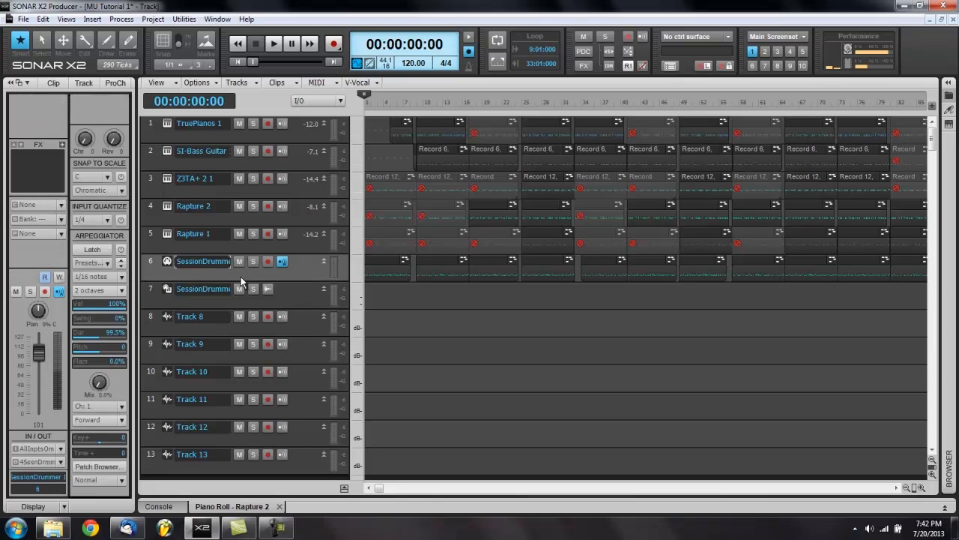
{"action": "left_click", "coordinate": [217, 333]}
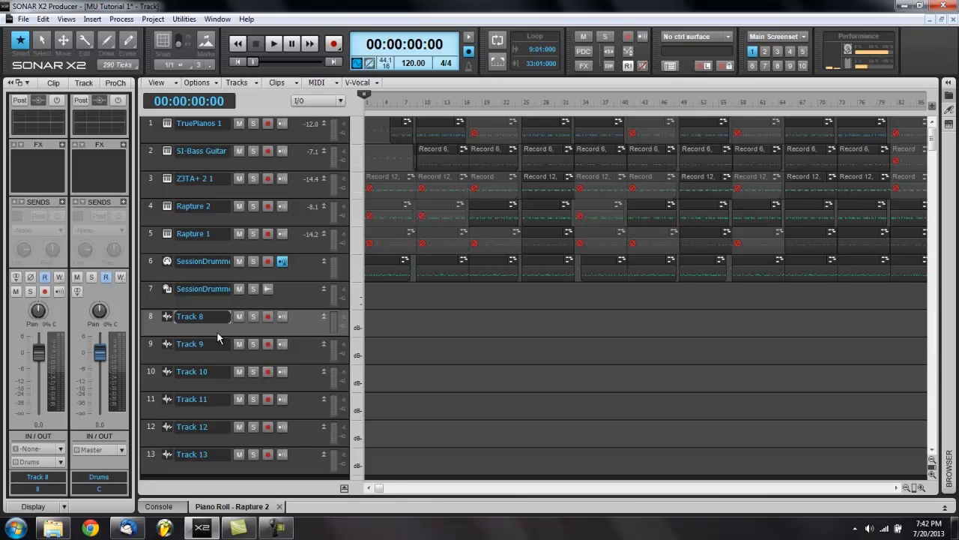
{"action": "left_click", "coordinate": [61, 449]}
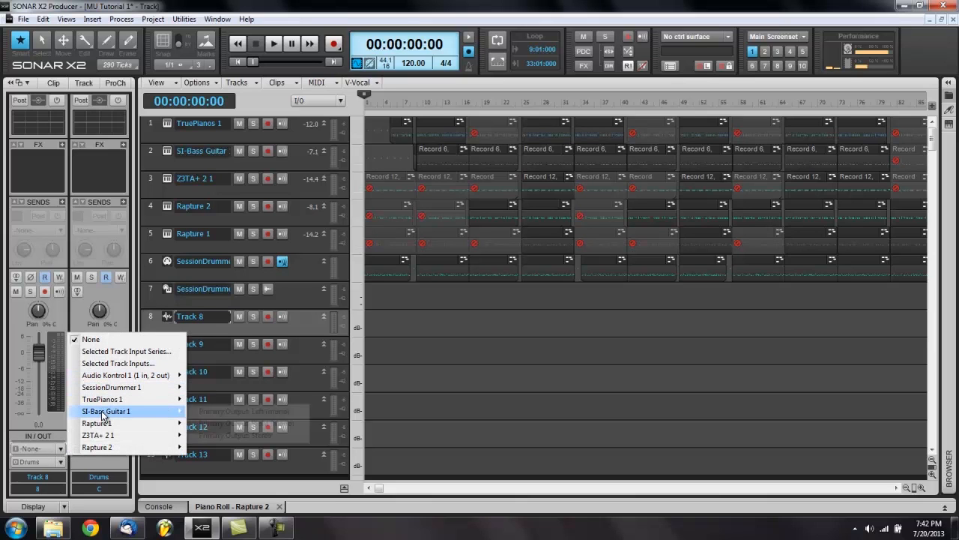
{"action": "mouse_move", "coordinate": [105, 388]}
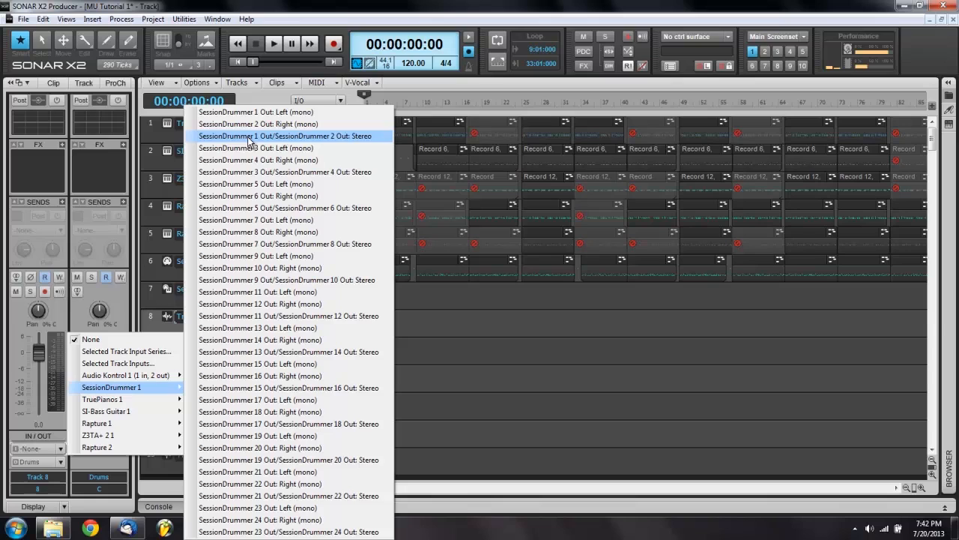
{"action": "left_click", "coordinate": [255, 173]}
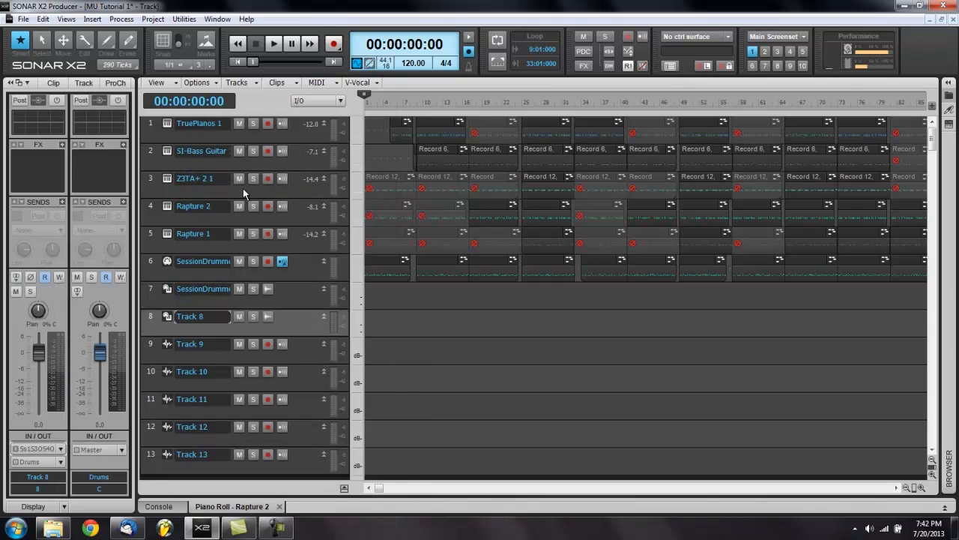
Set Track 9's input to the SessionDrummer 5/6 stereo output and Track 10's input to the 7/8 stereo output
{"action": "left_click", "coordinate": [207, 358]}
{"action": "left_click", "coordinate": [60, 448]}
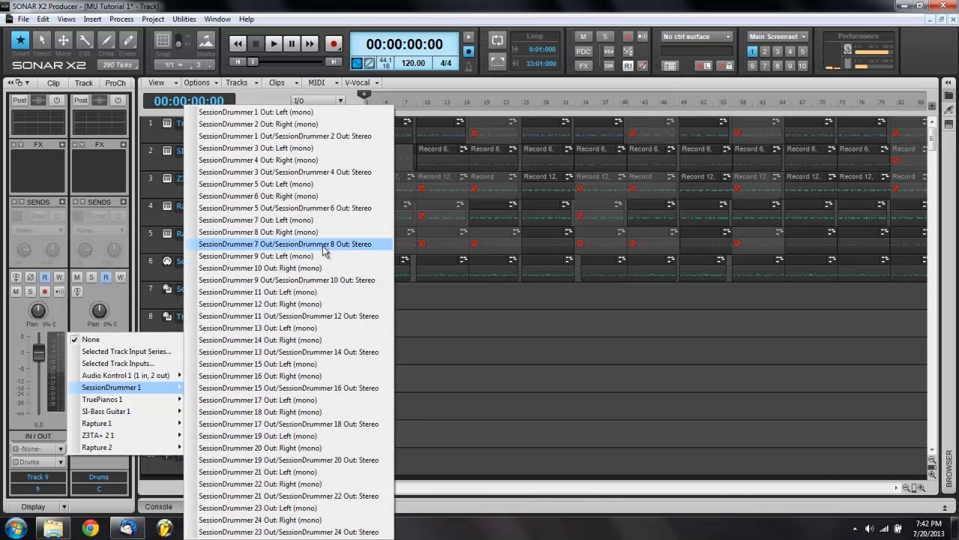
{"action": "left_click", "coordinate": [315, 210]}
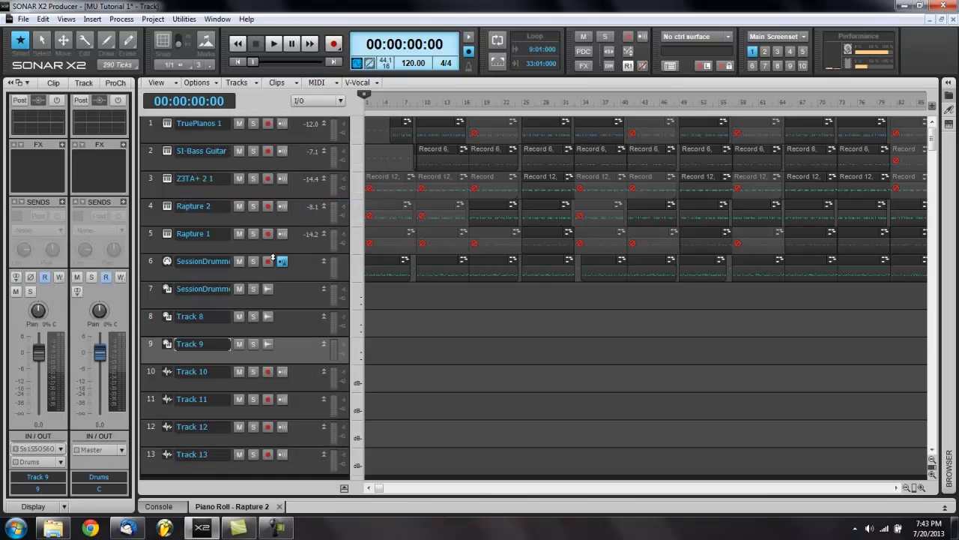
{"action": "left_click", "coordinate": [303, 387]}
{"action": "left_click", "coordinate": [54, 446]}
{"action": "mouse_move", "coordinate": [127, 391]}
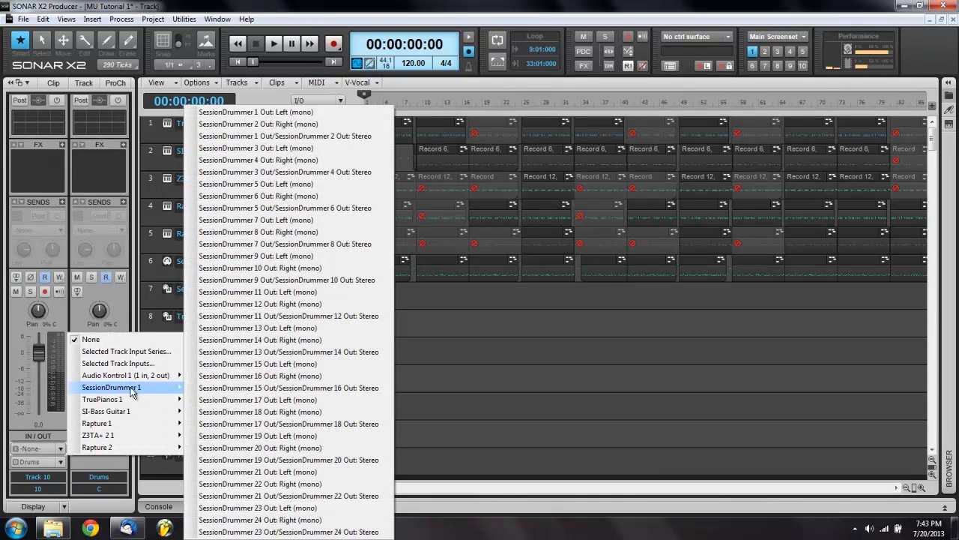
{"action": "left_click", "coordinate": [270, 247]}
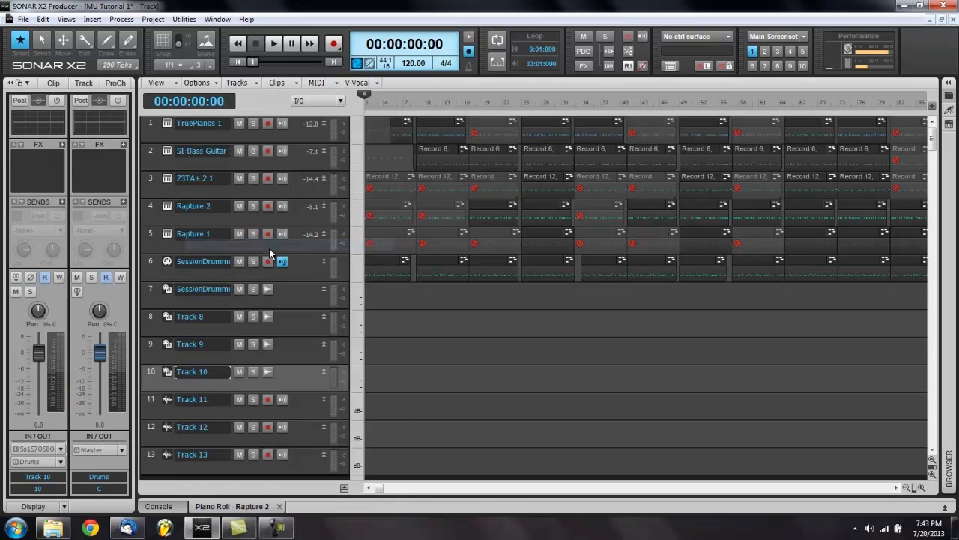
Set Track 11's input to the SessionDrummer 9/10 stereo output and Track 12's input to the 11/12 stereo output
{"action": "left_click", "coordinate": [294, 410]}
{"action": "left_click", "coordinate": [45, 450]}
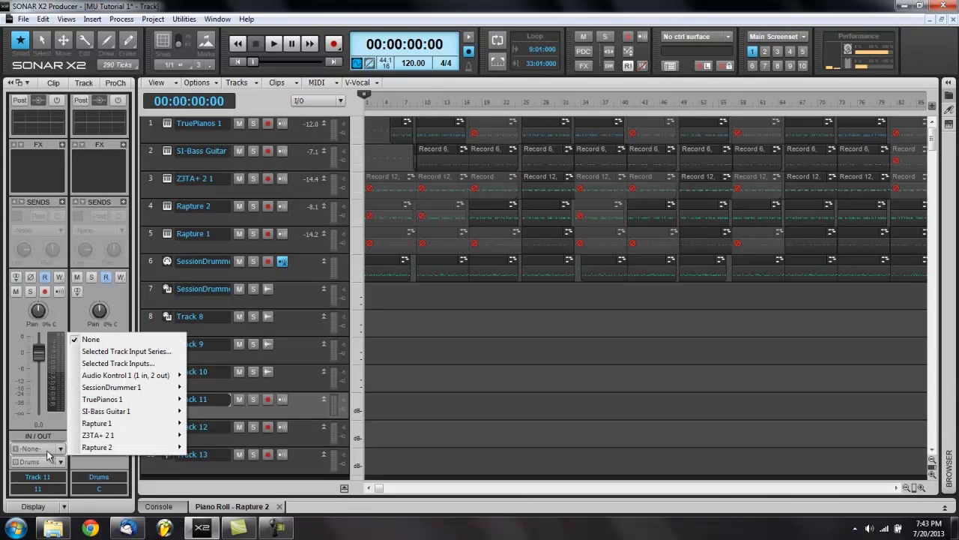
{"action": "mouse_move", "coordinate": [101, 390]}
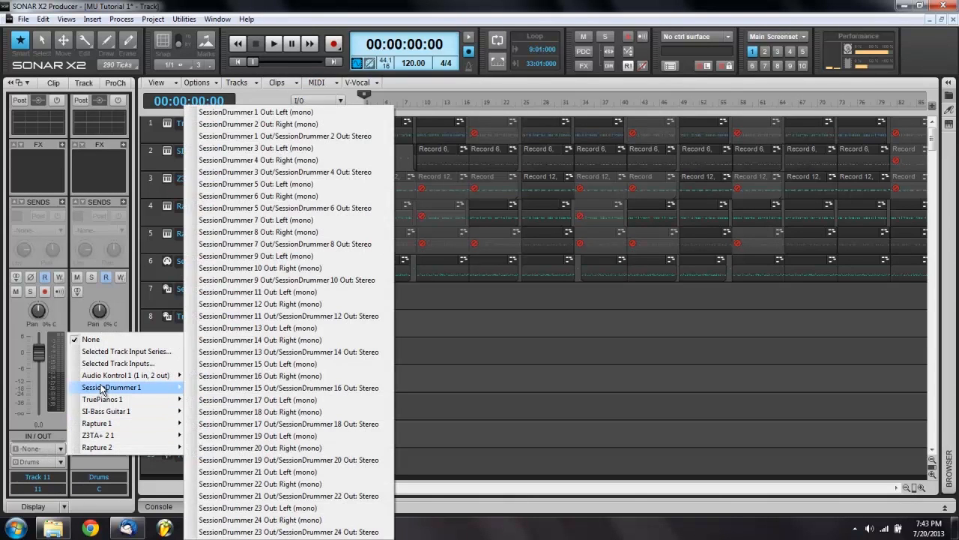
{"action": "left_click", "coordinate": [276, 283]}
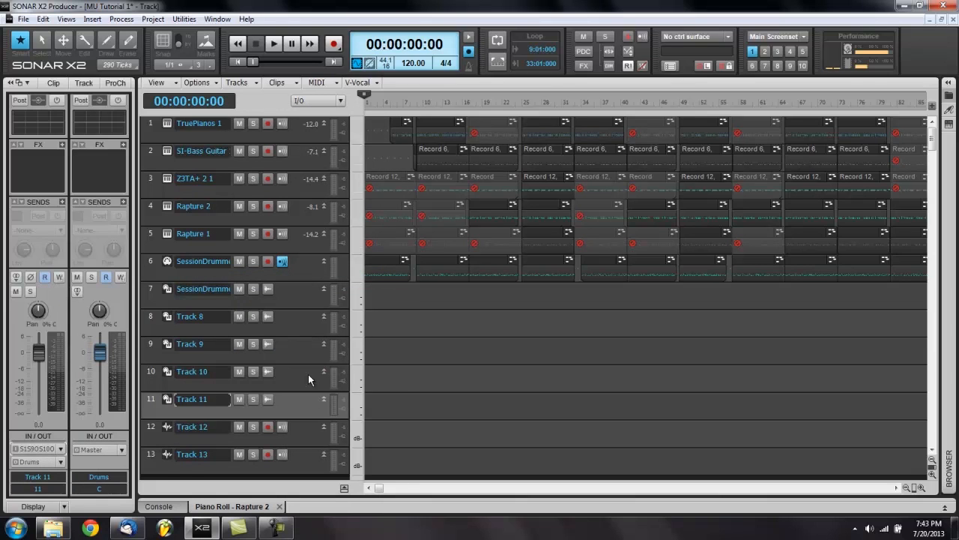
{"action": "left_click", "coordinate": [309, 436]}
{"action": "left_click", "coordinate": [57, 449]}
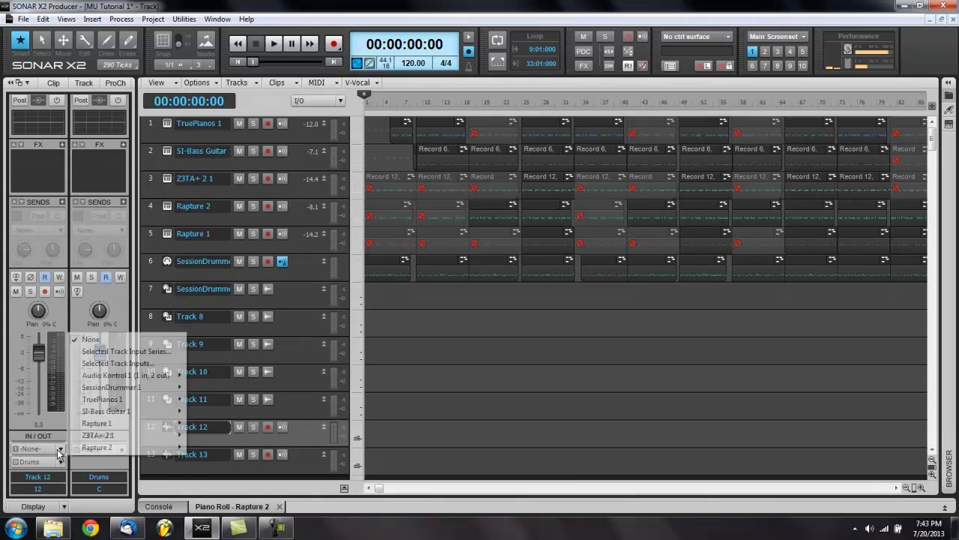
{"action": "mouse_move", "coordinate": [129, 386]}
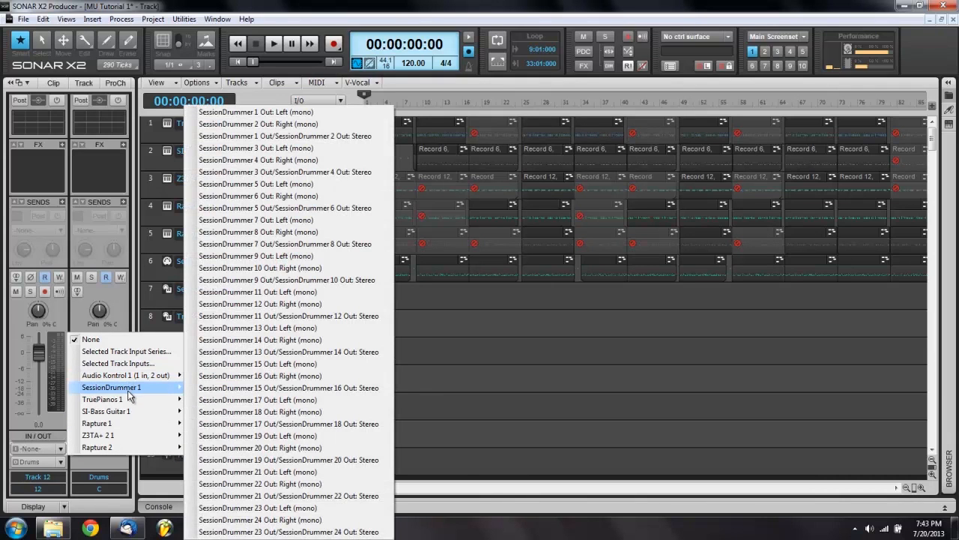
{"action": "left_click", "coordinate": [296, 316]}
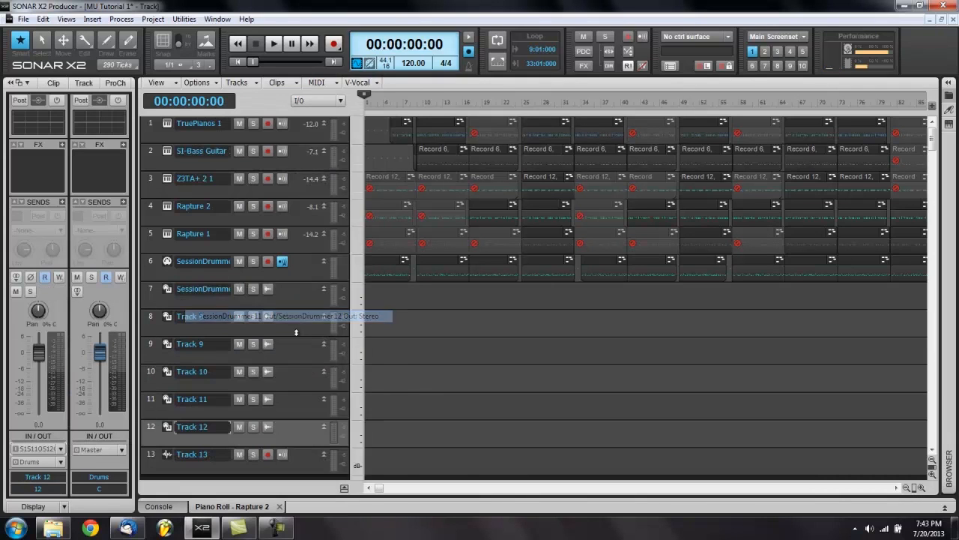
Set the input of Track 13 to the SessionDrummer 13 Out/SessionDrummer 14 Out stereo pair
{"action": "left_click", "coordinate": [303, 461]}
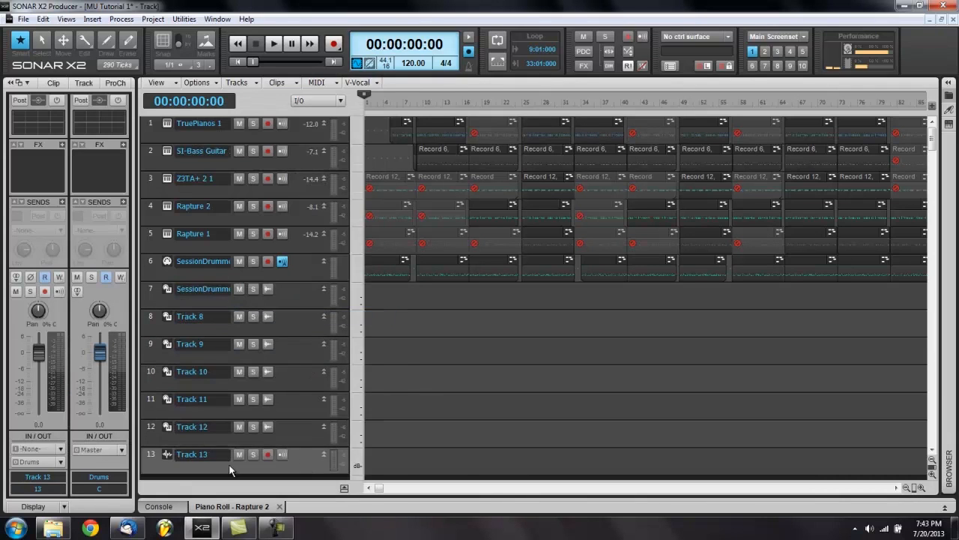
{"action": "left_click", "coordinate": [60, 449]}
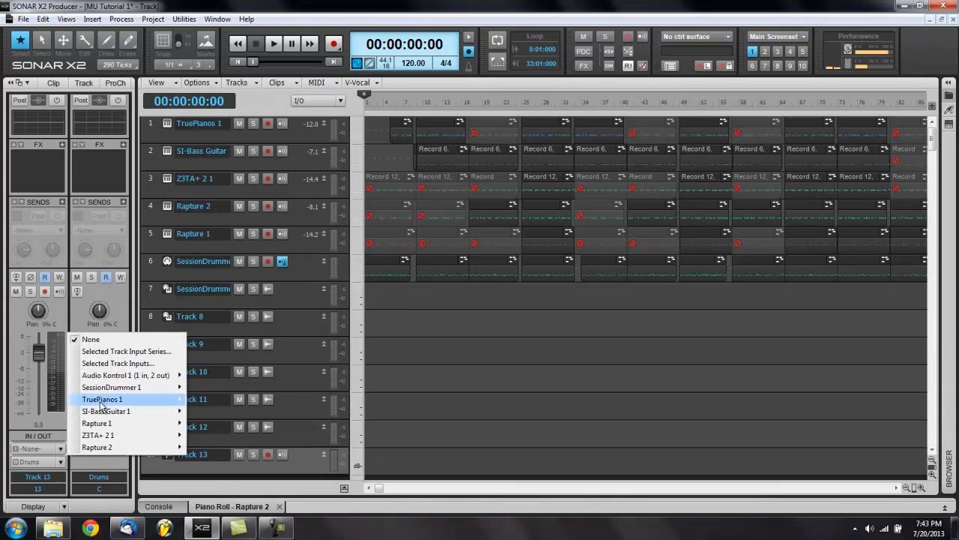
{"action": "mouse_move", "coordinate": [107, 391]}
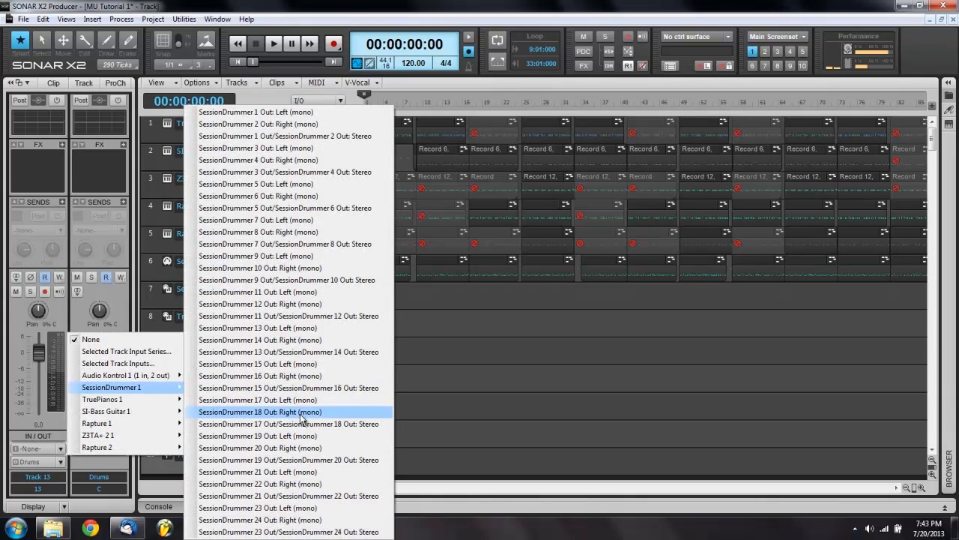
{"action": "left_click", "coordinate": [305, 354]}
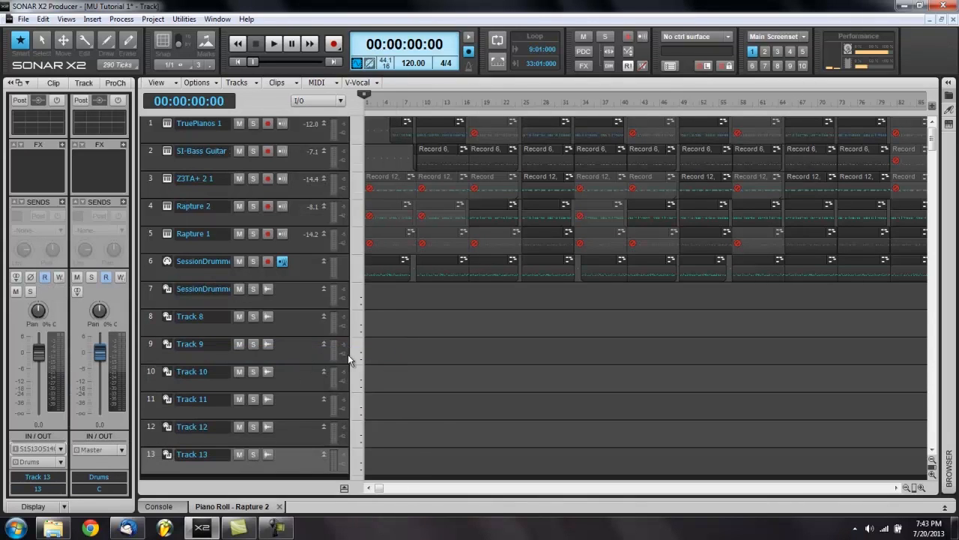
Play the song from the start and solo Tracks 8, 9 and 10 one after another to check their drum signals
{"action": "key", "text": "space"}
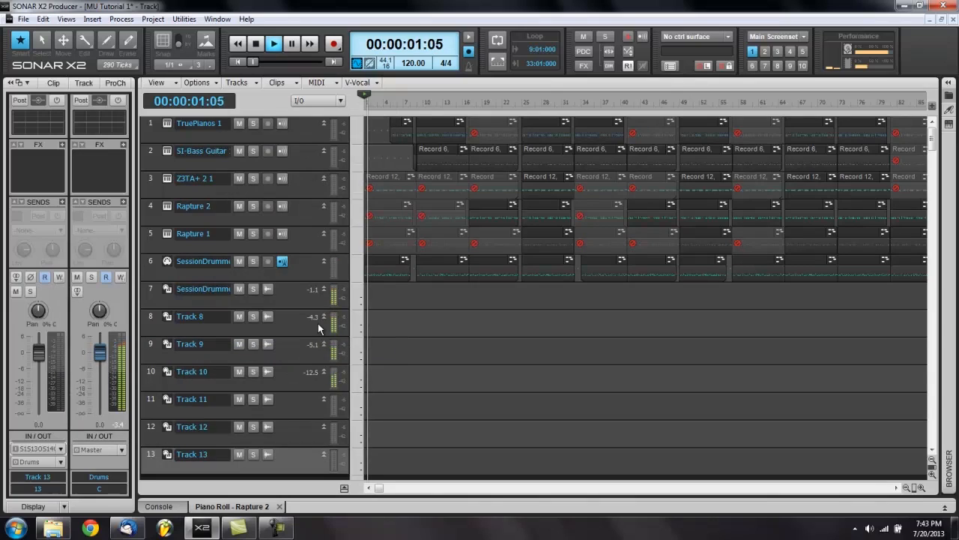
{"action": "key", "text": "space"}
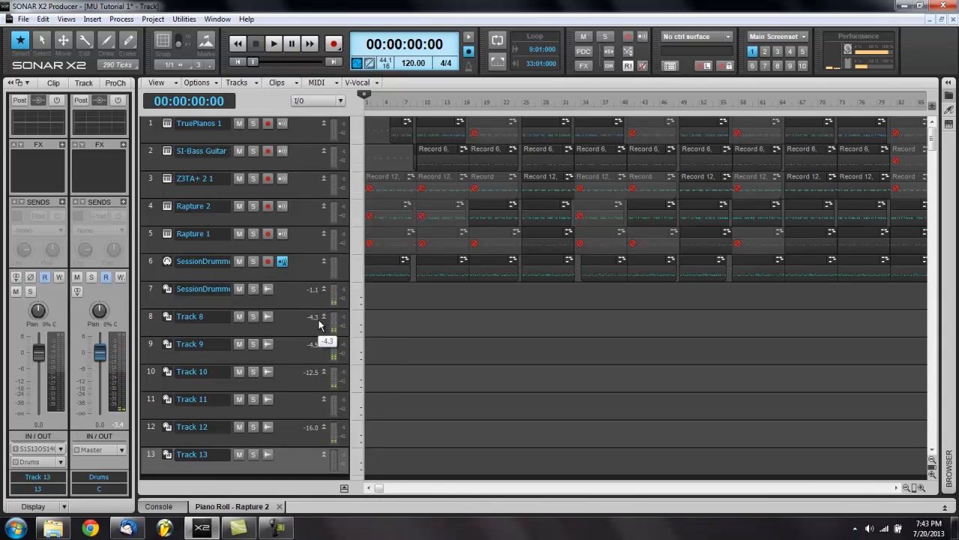
{"action": "key", "text": "space"}
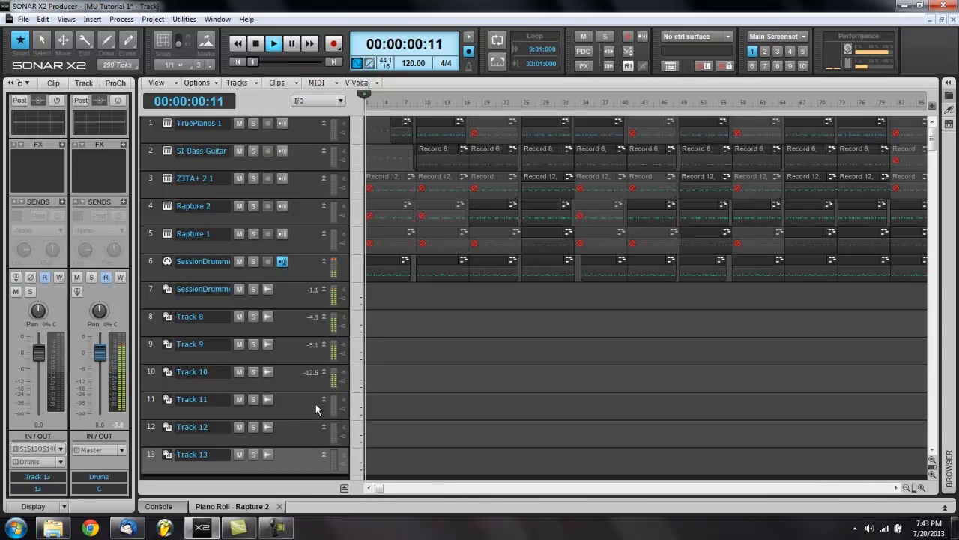
{"action": "left_click", "coordinate": [254, 317]}
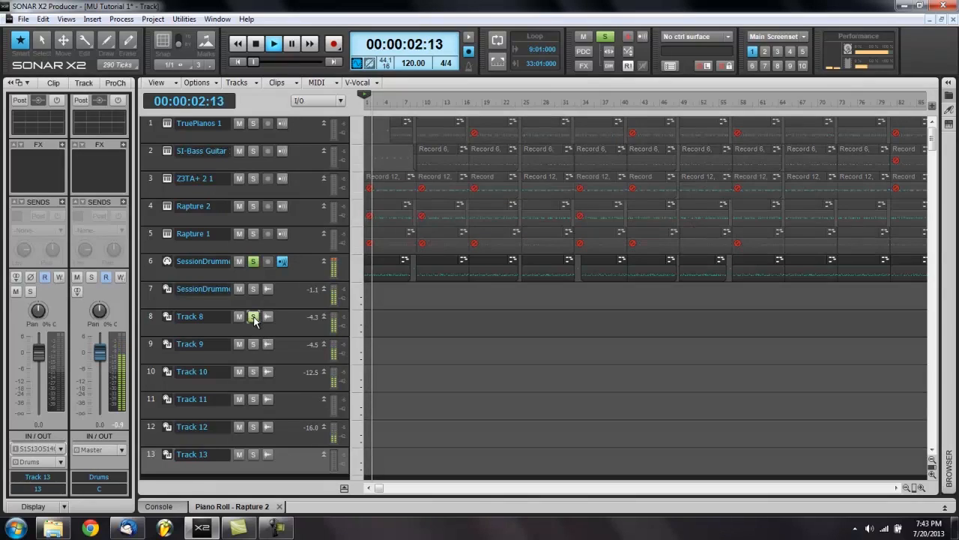
{"action": "left_click", "coordinate": [252, 344]}
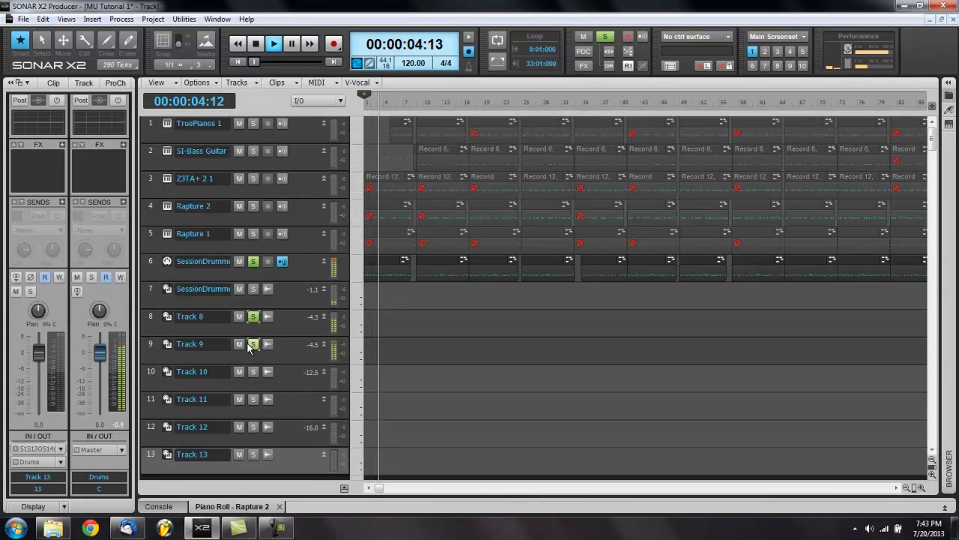
{"action": "left_click", "coordinate": [254, 373]}
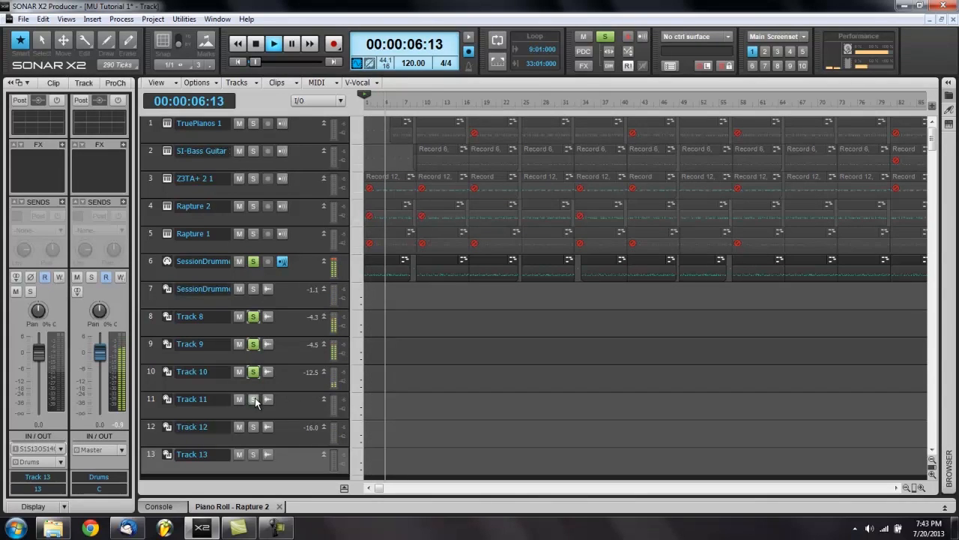
{"action": "key", "text": "space"}
{"action": "key", "text": "space"}
{"action": "key", "text": "space"}
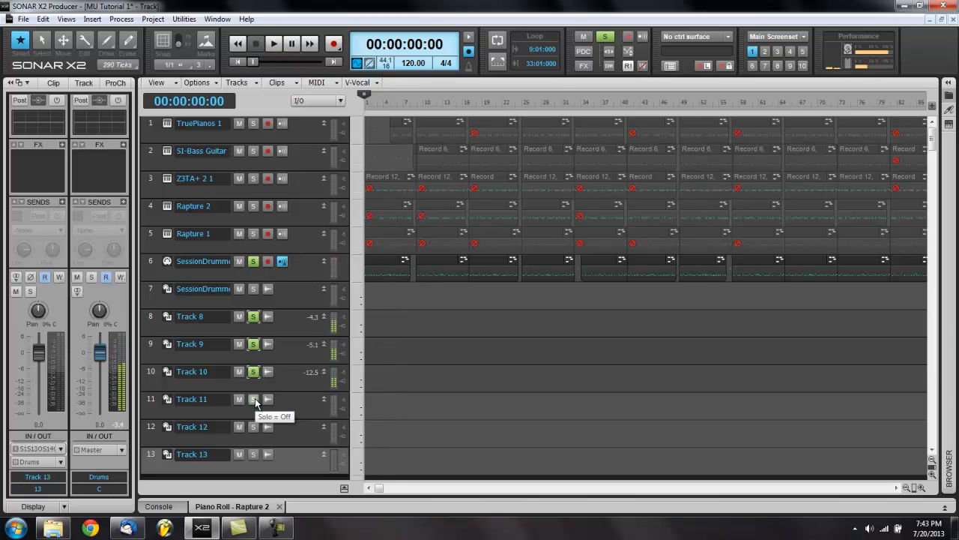
Take Tracks 9 and 8 out of solo and audition Track 10 together with a soloed Track 11 from the start
{"action": "left_click", "coordinate": [253, 344]}
{"action": "left_click", "coordinate": [252, 316]}
{"action": "key", "text": "space"}
{"action": "key", "text": "space"}
{"action": "left_click", "coordinate": [253, 400]}
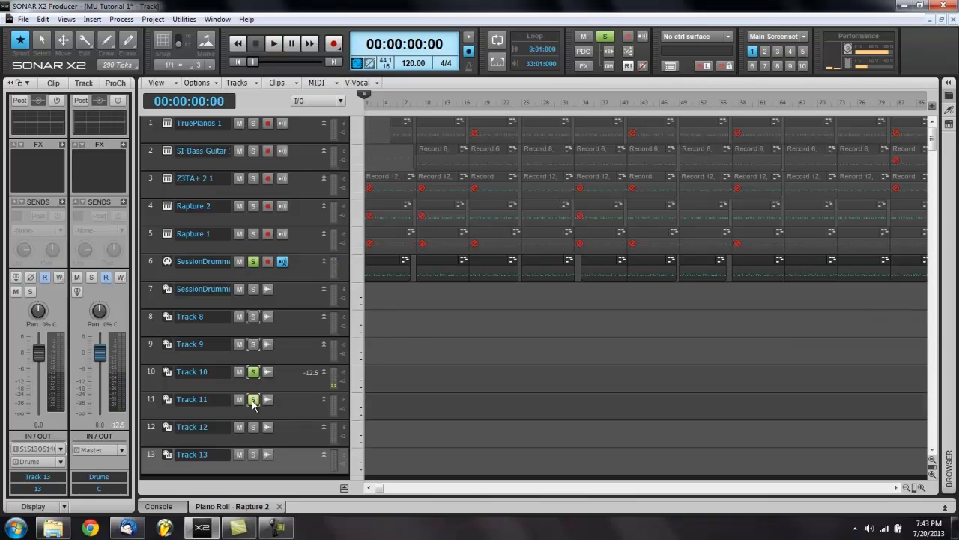
{"action": "key", "text": "space"}
{"action": "left_click", "coordinate": [253, 399]}
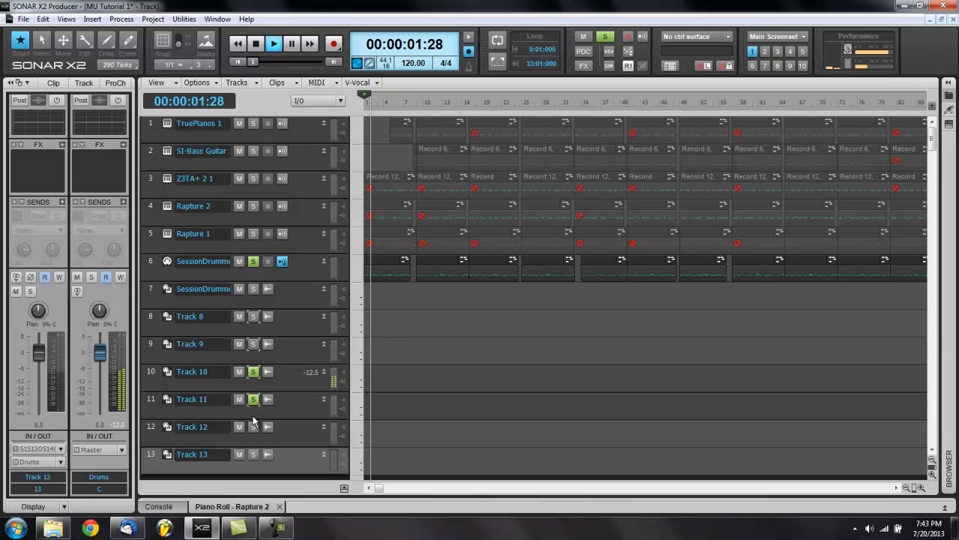
Clear the current solos, audition Track 12 in solo, and stop playback with all tracks unsoloed
{"action": "left_click", "coordinate": [254, 262]}
{"action": "left_click", "coordinate": [253, 262]}
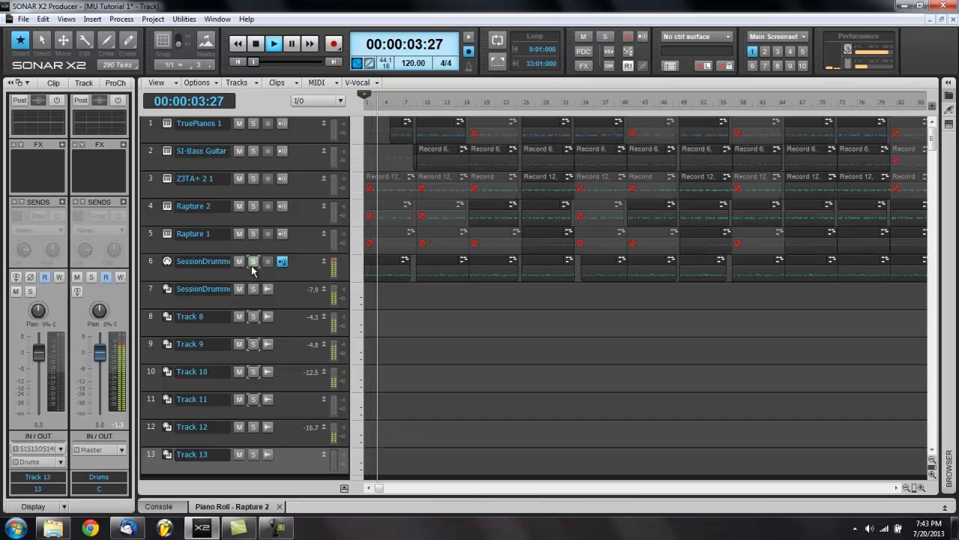
{"action": "left_click", "coordinate": [255, 428]}
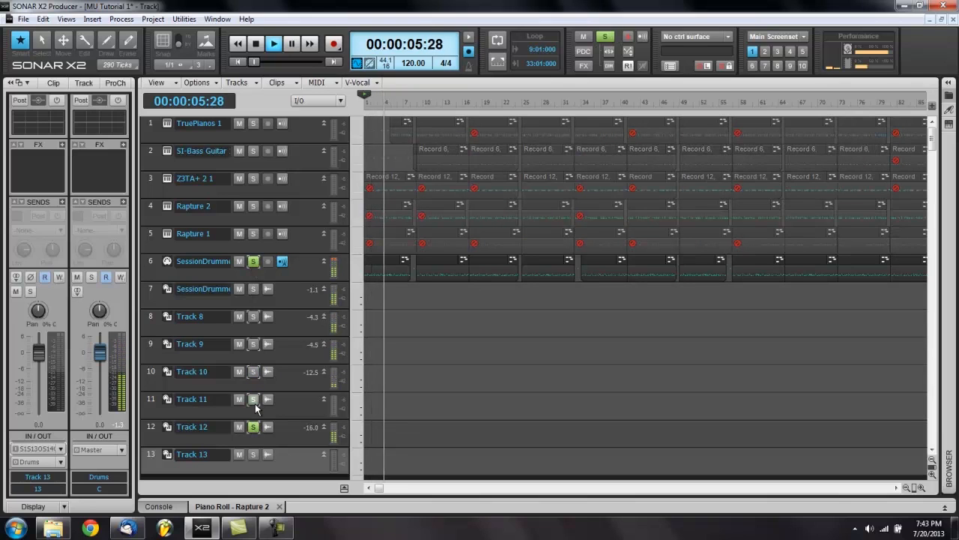
{"action": "left_click", "coordinate": [254, 428]}
{"action": "left_click", "coordinate": [253, 261]}
{"action": "key", "text": "space"}
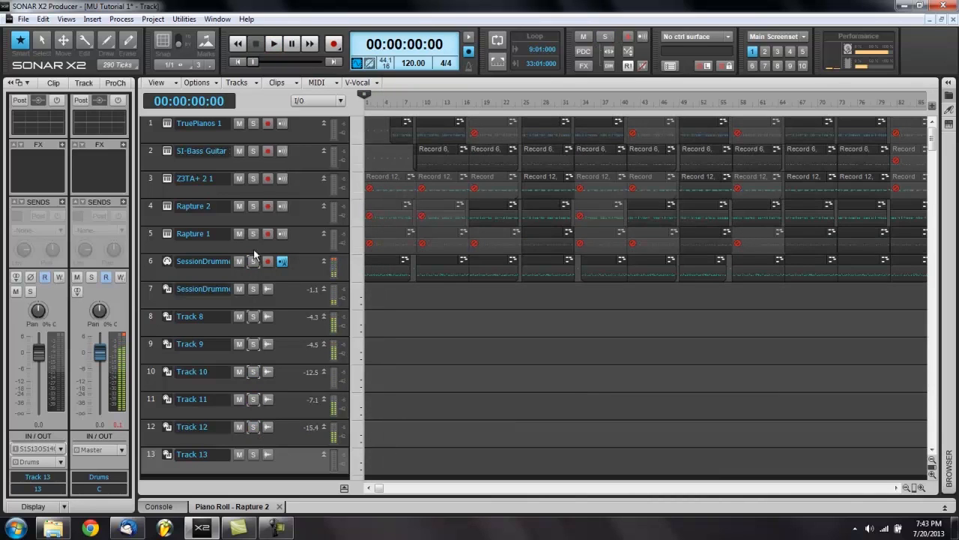
Play the mix briefly from about measure 16, and replay it from the start to check the drum track meters
{"action": "left_click", "coordinate": [464, 363]}
{"action": "key", "text": "space"}
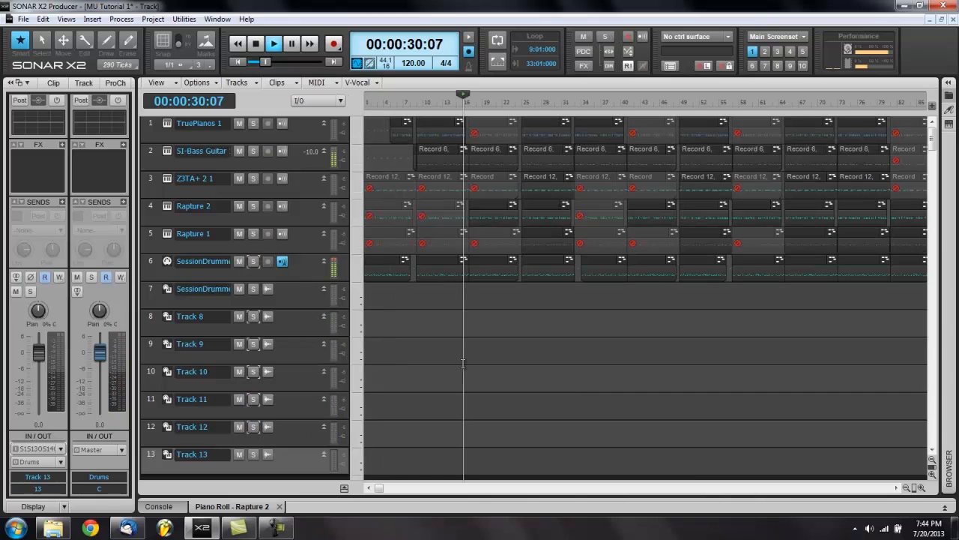
{"action": "key", "text": "space"}
{"action": "key", "text": "w"}
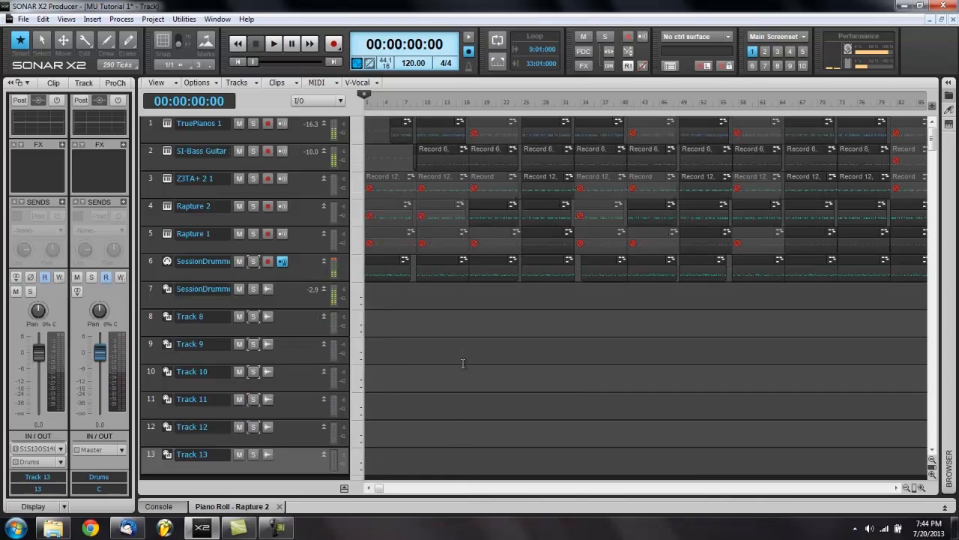
{"action": "key", "text": "space"}
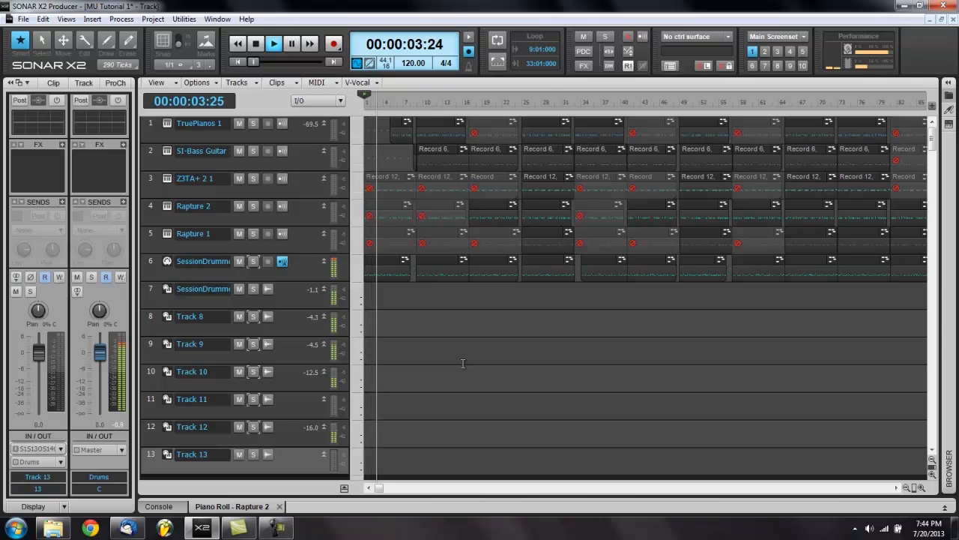
Show the SessionDrummer mixer during playback to examine its channel meters and output assignments, then stop playback and close it
{"action": "key", "text": "d"}
{"action": "key", "text": "d"}
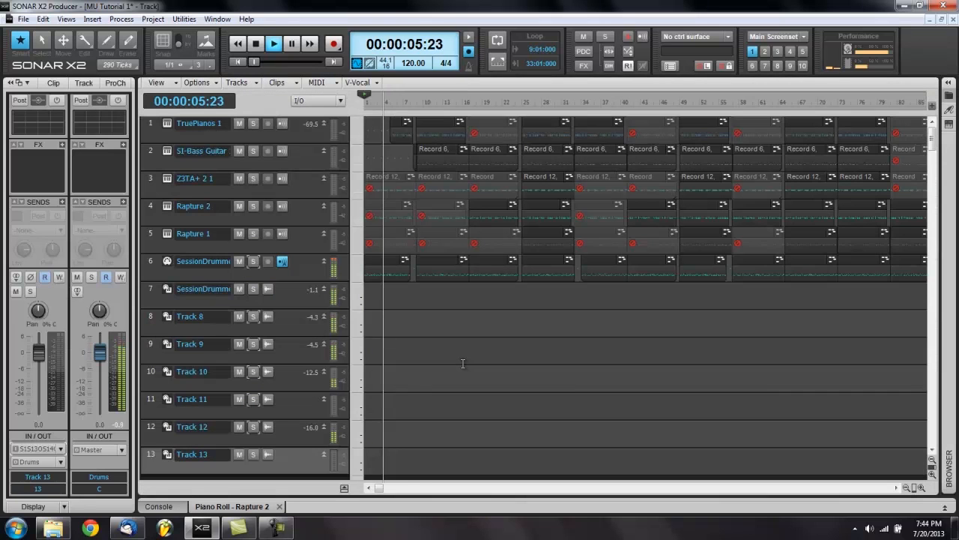
{"action": "left_click", "coordinate": [164, 454]}
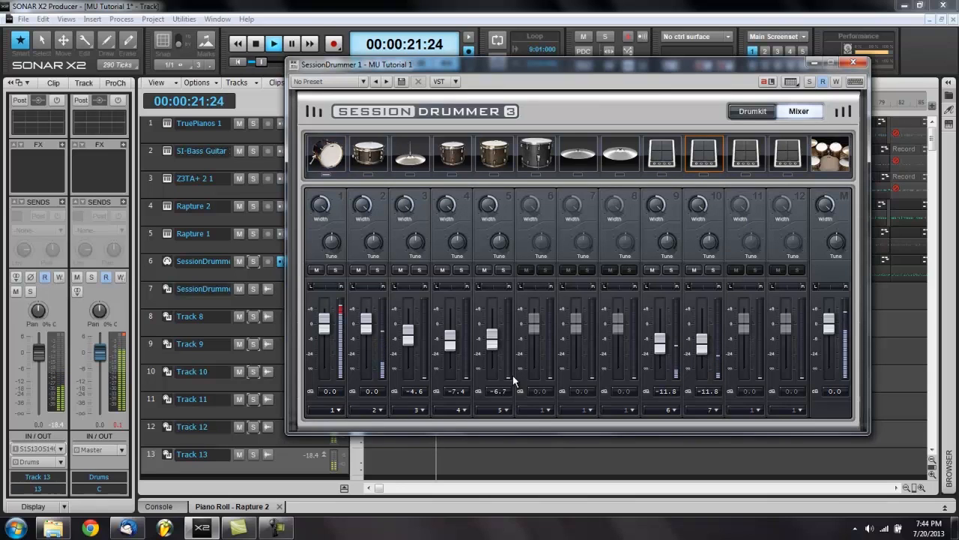
{"action": "key", "text": "space"}
{"action": "left_click", "coordinate": [859, 63]}
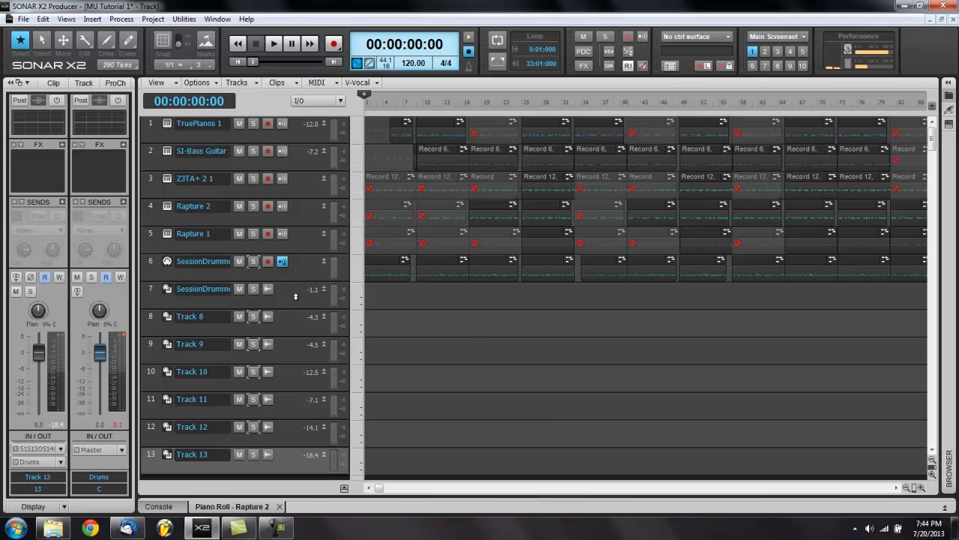
Return to the start of the song and open the Export Audio dialog
{"action": "left_click", "coordinate": [575, 346]}
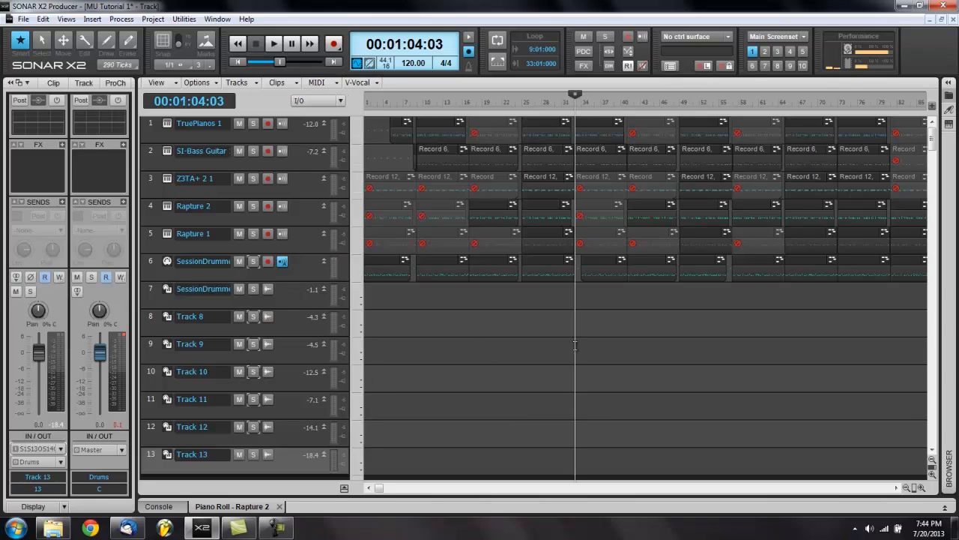
{"action": "key", "text": "w"}
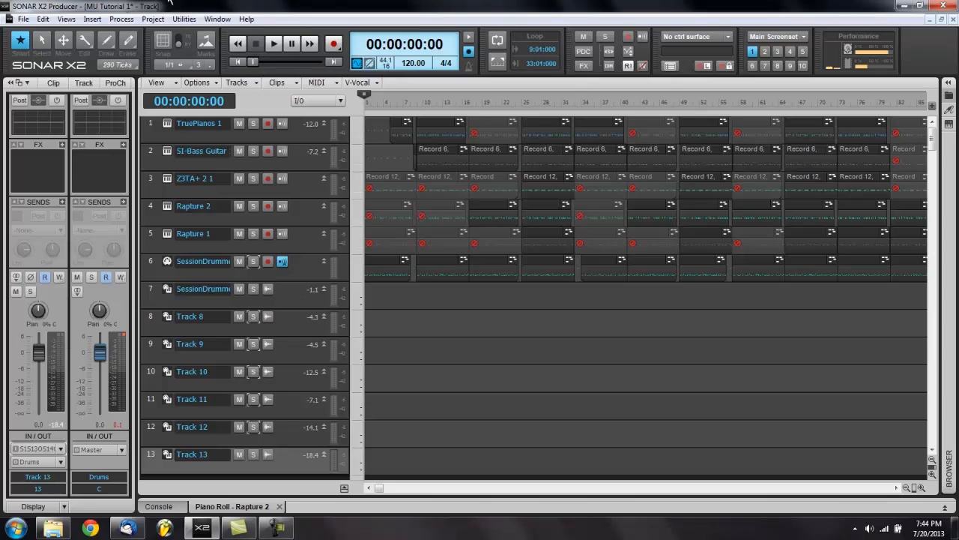
{"action": "left_click", "coordinate": [23, 18]}
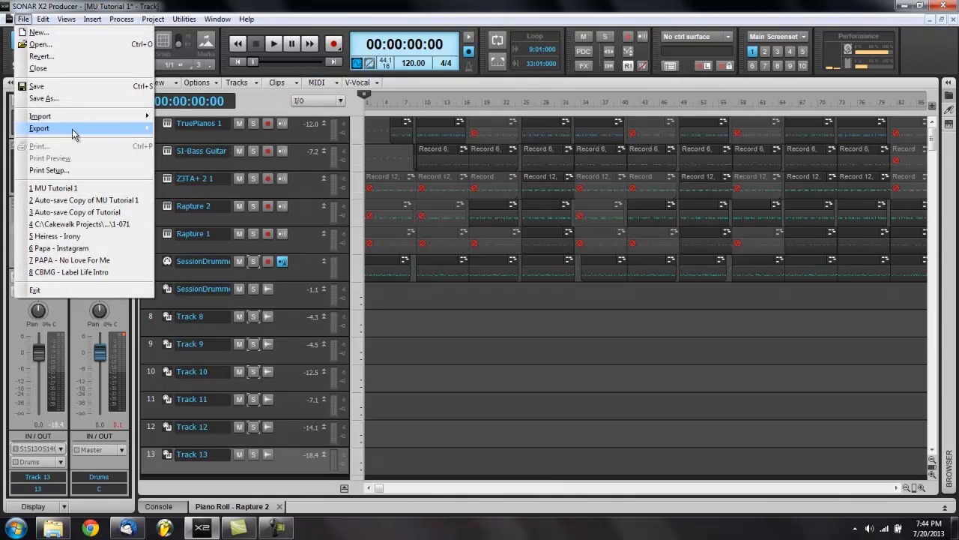
{"action": "mouse_move", "coordinate": [74, 129]}
{"action": "left_click", "coordinate": [166, 122]}
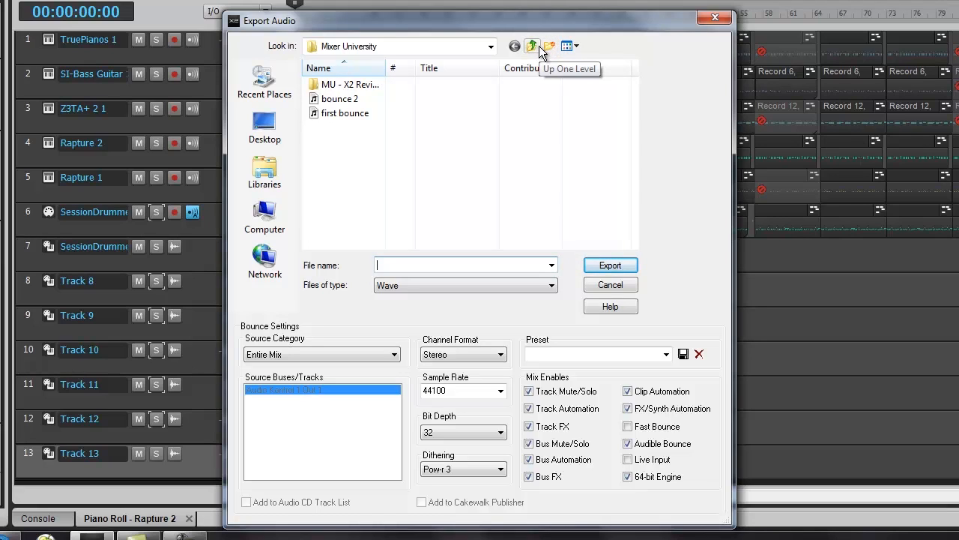
Browse to the Cakewalk Projects folder on the C: drive as the export location
{"action": "left_click", "coordinate": [247, 210]}
{"action": "double_click", "coordinate": [345, 99]}
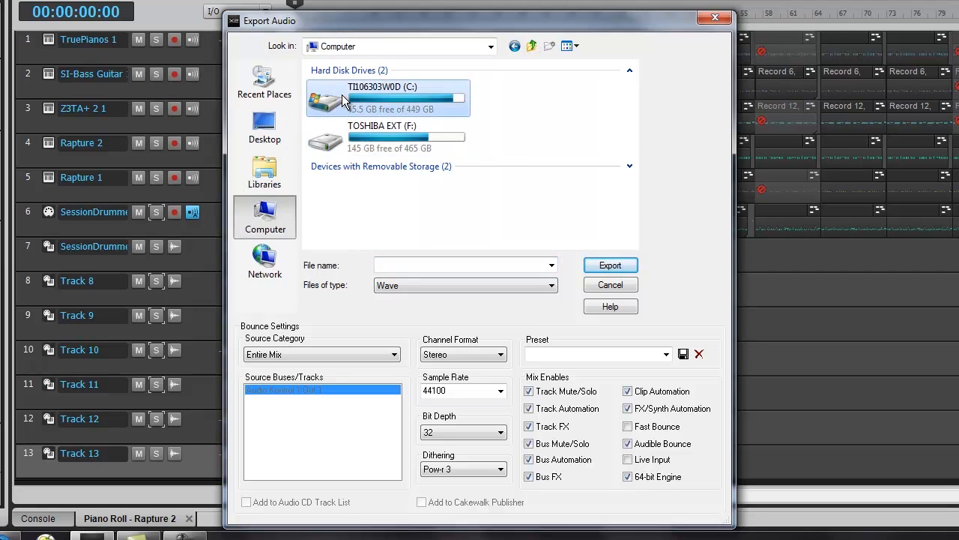
{"action": "double_click", "coordinate": [332, 113]}
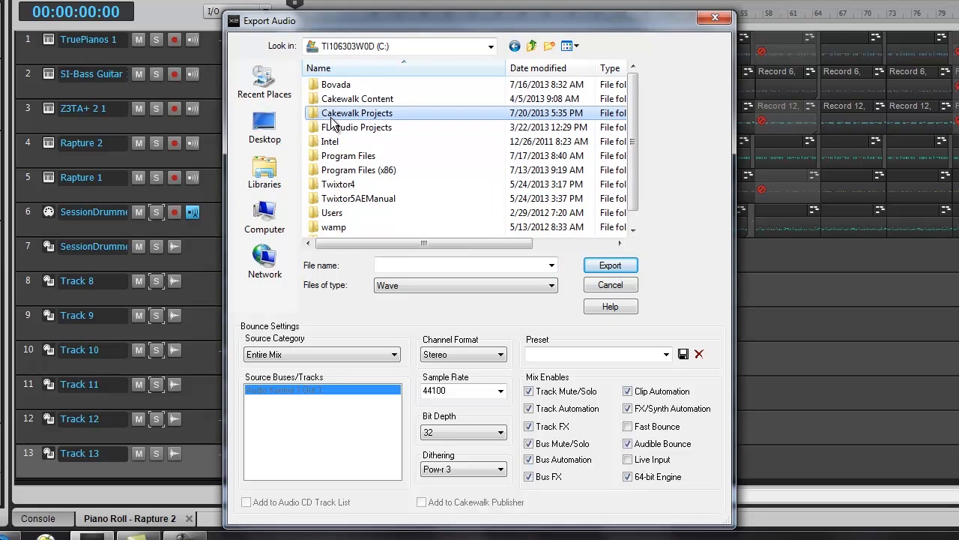
{"action": "left_click", "coordinate": [531, 46]}
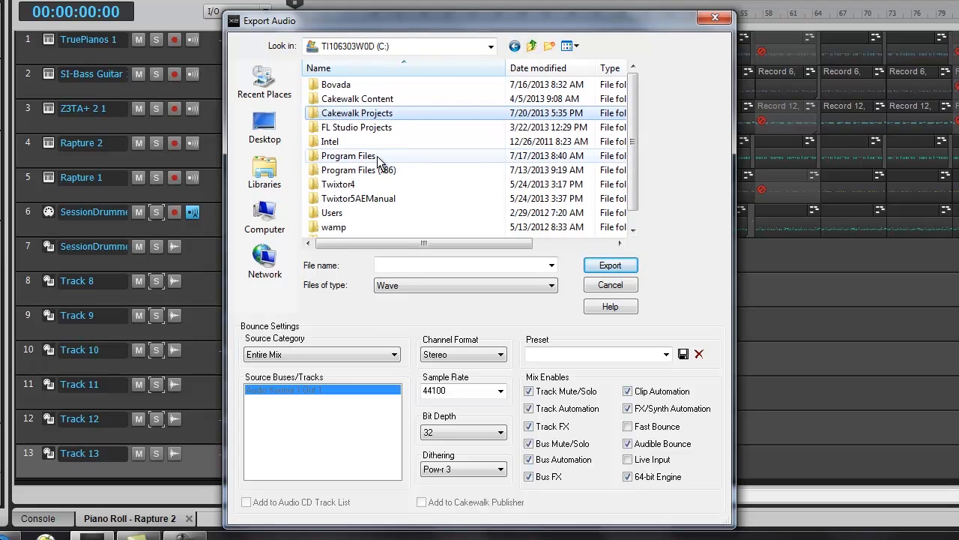
{"action": "left_click", "coordinate": [255, 225]}
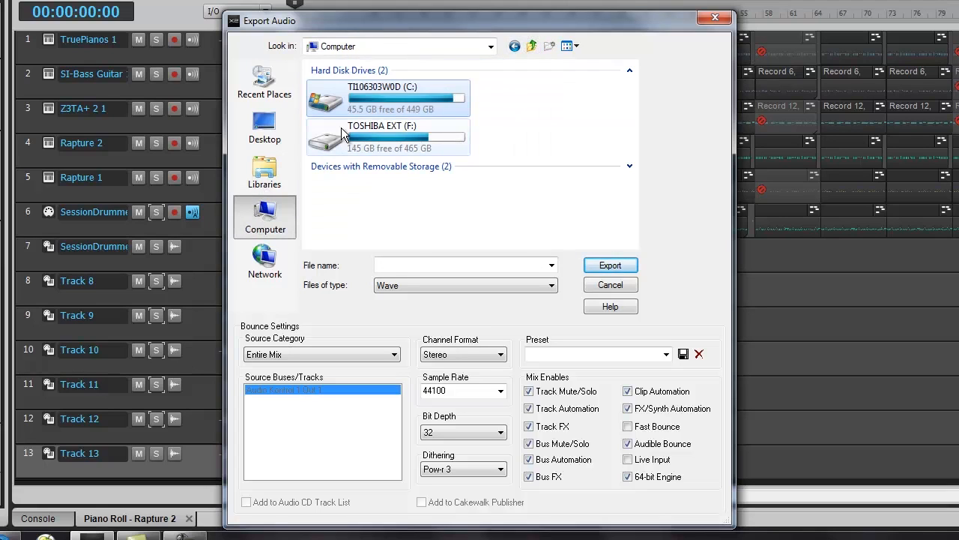
{"action": "double_click", "coordinate": [318, 116]}
{"action": "double_click", "coordinate": [319, 114]}
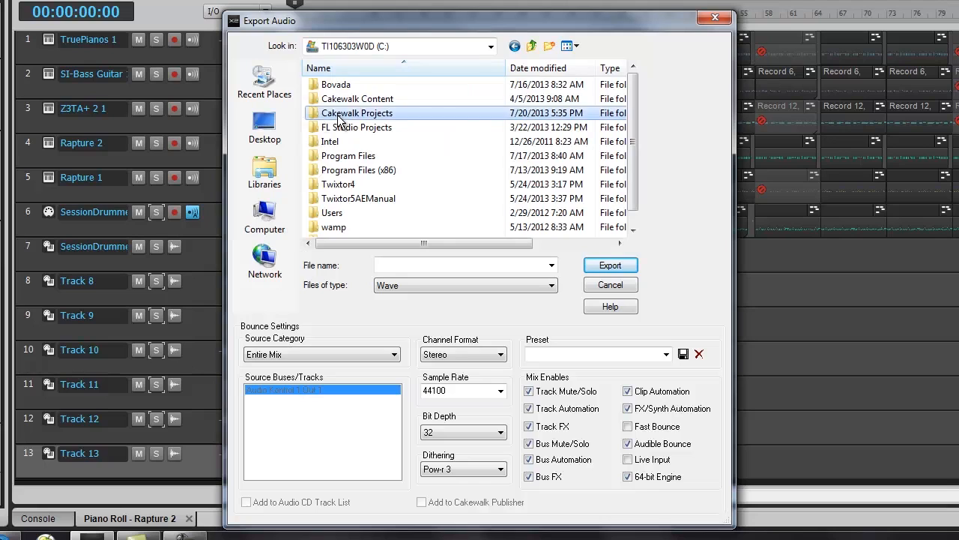
{"action": "left_click", "coordinate": [410, 264]}
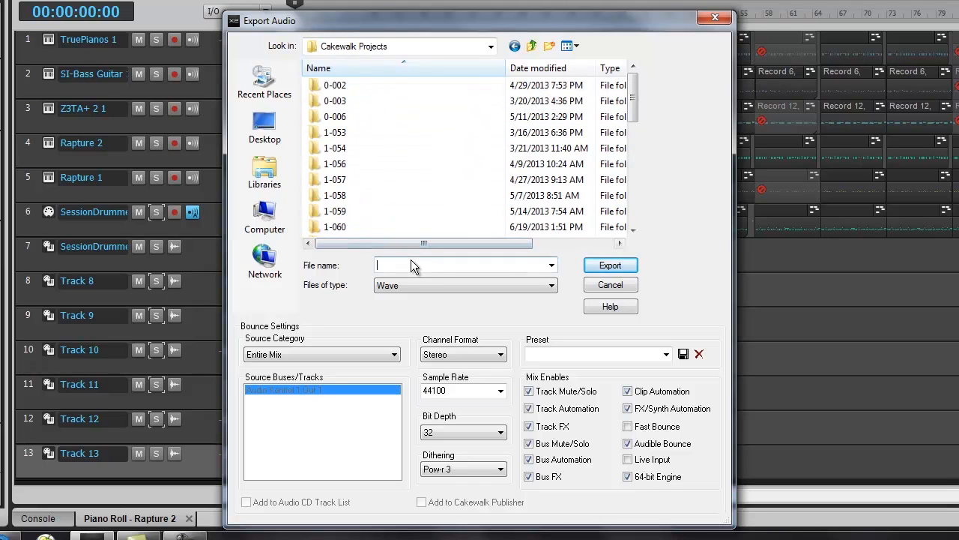
Create a folder named MU Austin Powers inside Cakewalk Projects and open it as the export destination
{"action": "left_click", "coordinate": [550, 47]}
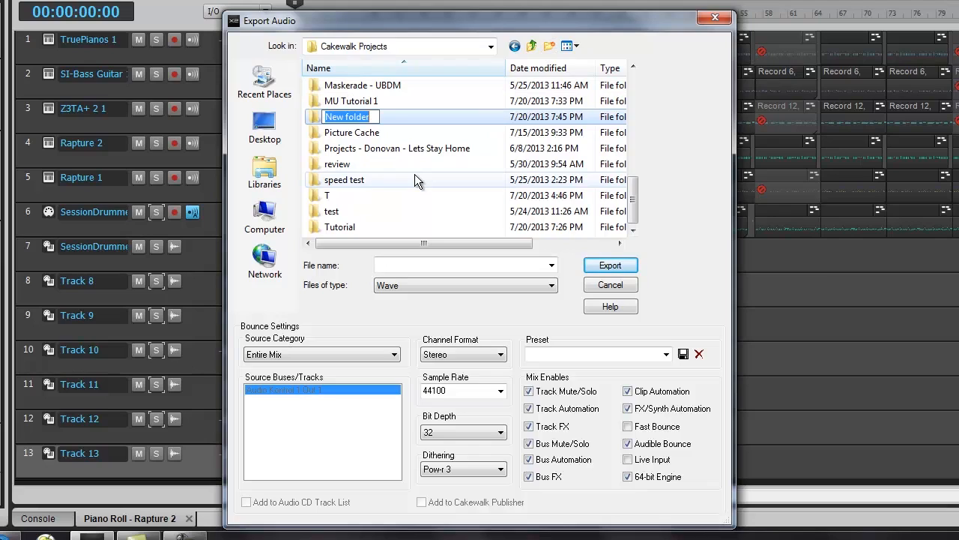
{"action": "type", "text": "MU "}
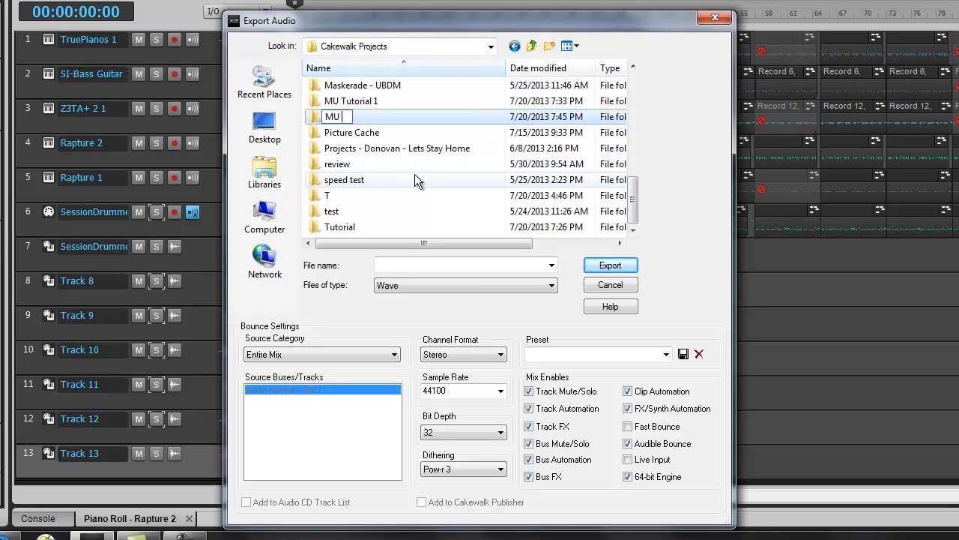
{"action": "type", "text": "Austin Po"}
{"action": "type", "text": "wesr"}
{"action": "key", "text": "BackSpace"}
{"action": "key", "text": "BackSpace"}
{"action": "type", "text": "rs"}
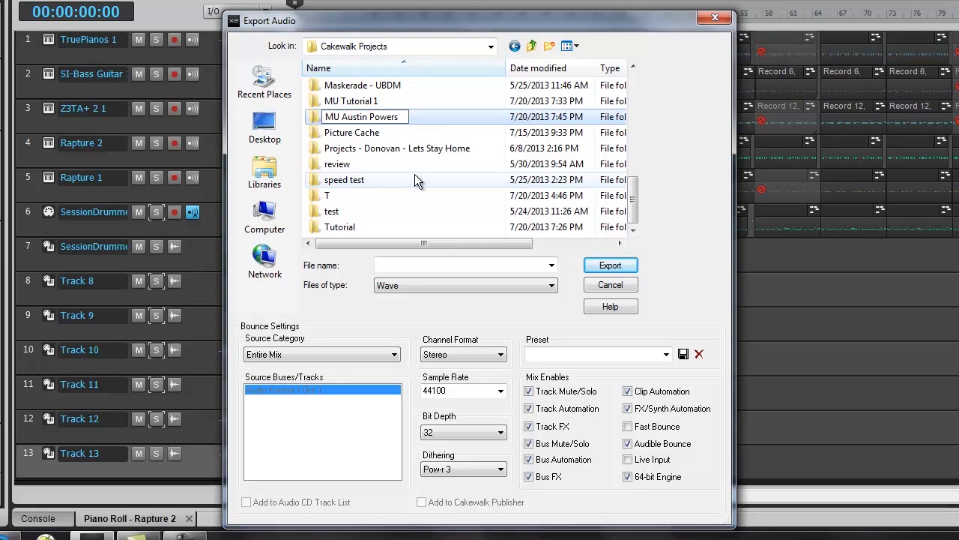
{"action": "key", "text": "Return"}
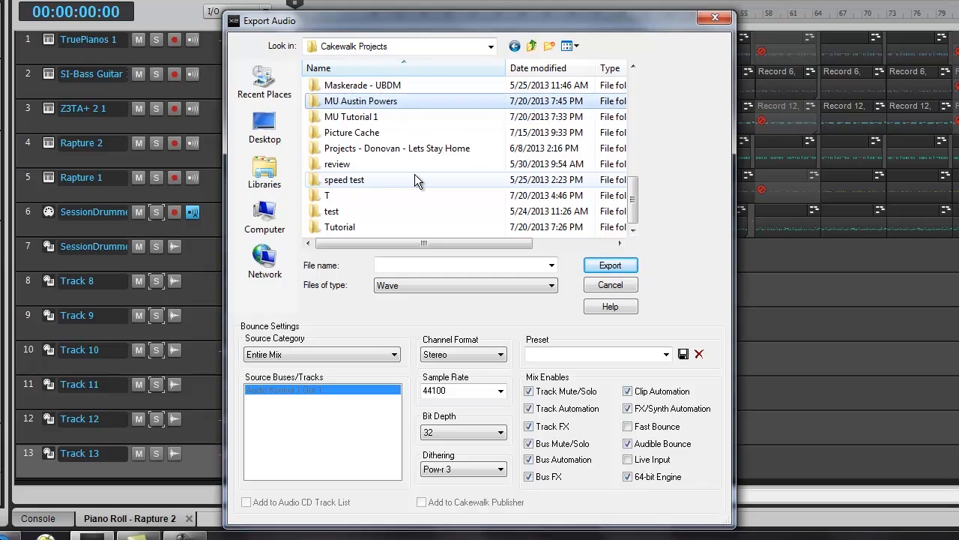
{"action": "key", "text": "Return"}
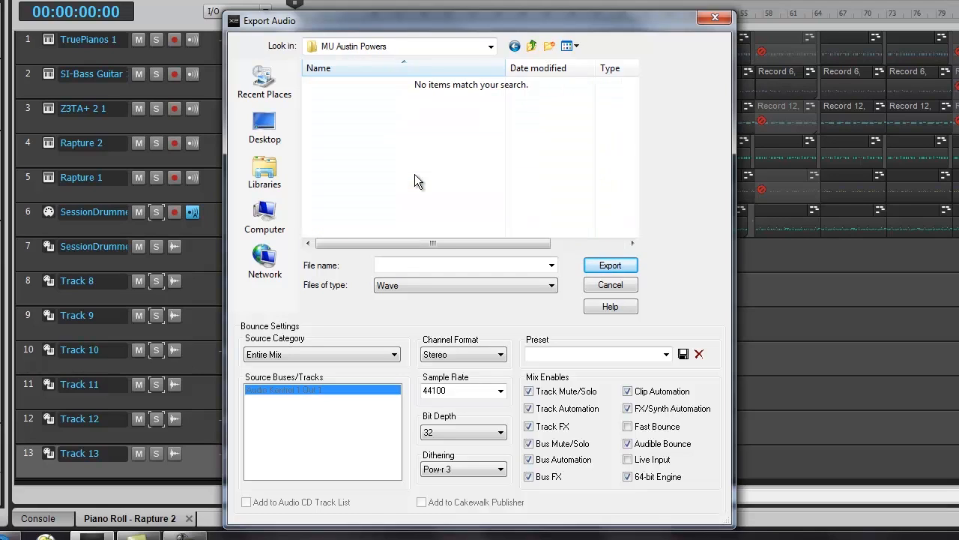
Set the export source category to Tracks with all tracks selected, and enable Fast Bounce
{"action": "left_click", "coordinate": [381, 357]}
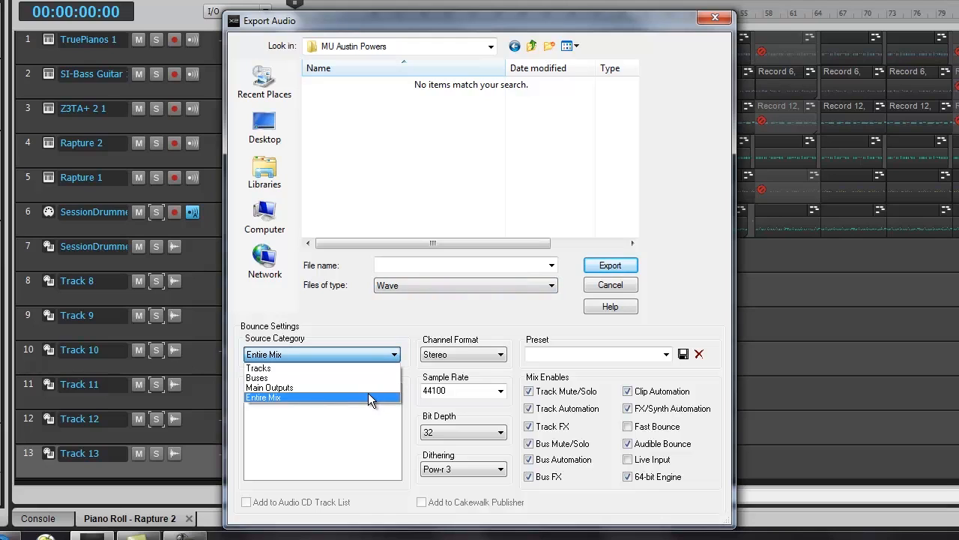
{"action": "left_click", "coordinate": [342, 367]}
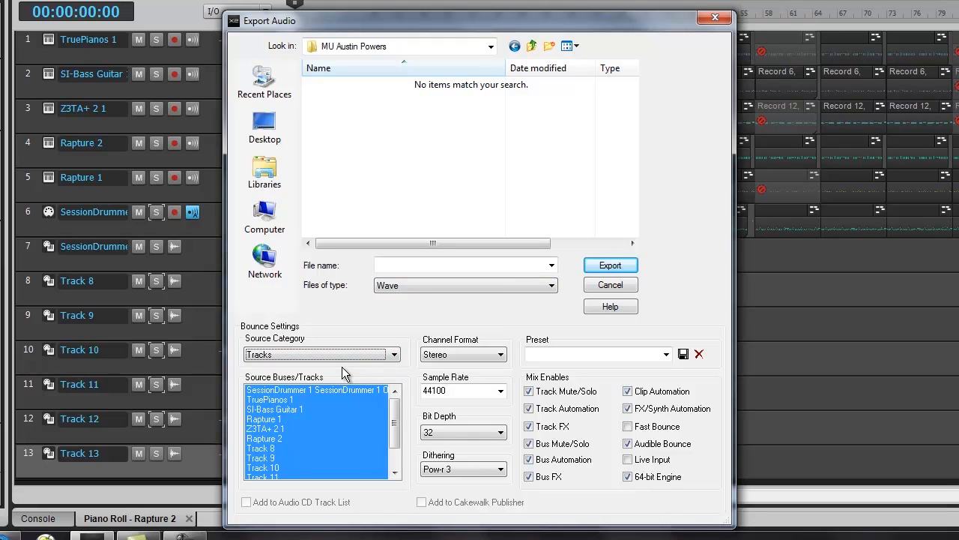
{"action": "left_click", "coordinate": [629, 428]}
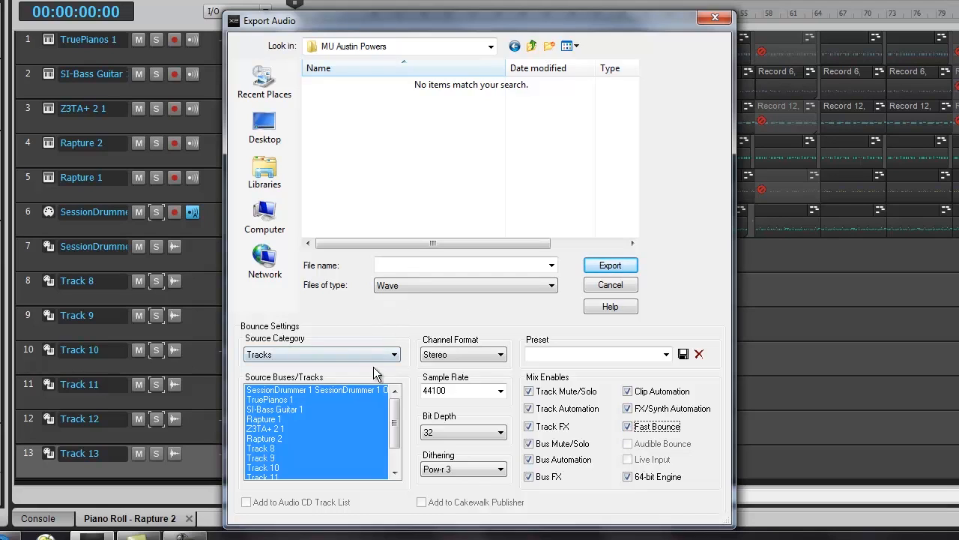
{"action": "scroll", "coordinate": [385, 427], "scroll_direction": "down", "scroll_amount": 1}
{"action": "scroll", "coordinate": [386, 427], "scroll_direction": "up", "scroll_amount": 1}
Name the export wav and export every selected track as a separate Wave file, accepting the list of files
{"action": "left_click", "coordinate": [413, 266]}
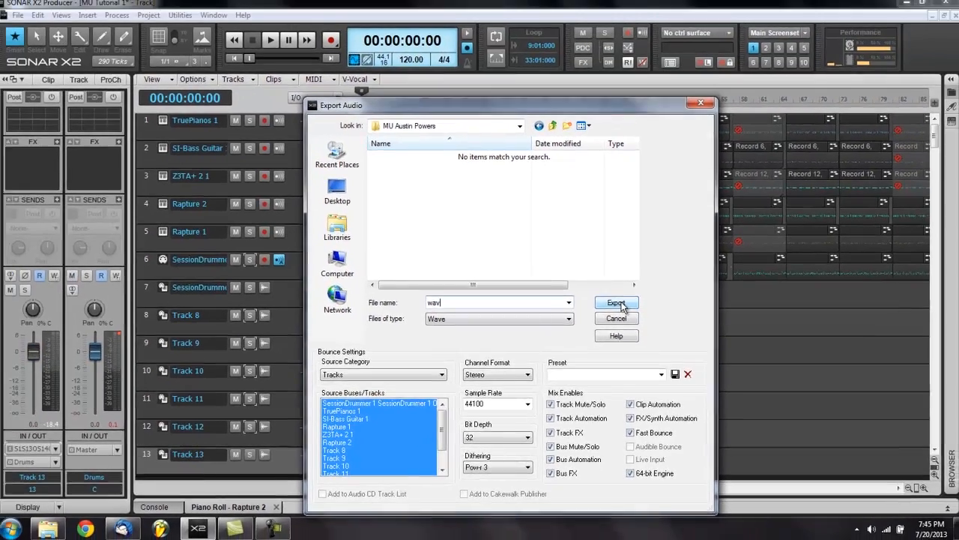
{"action": "left_click", "coordinate": [610, 266]}
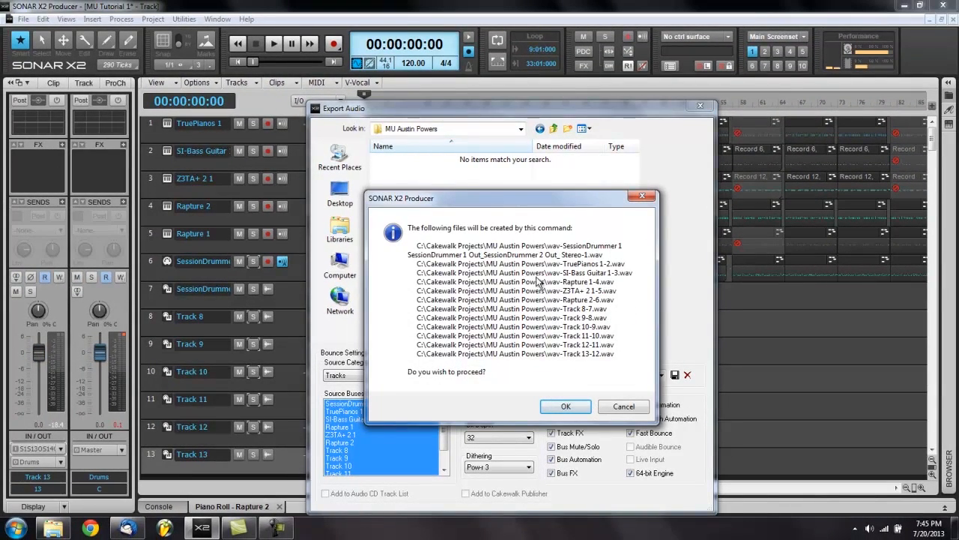
{"action": "left_click", "coordinate": [558, 406]}
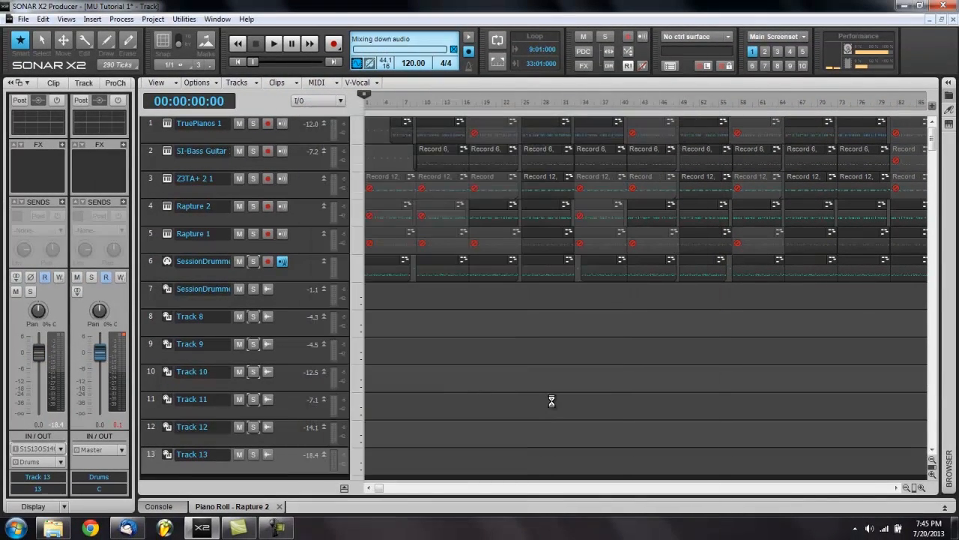